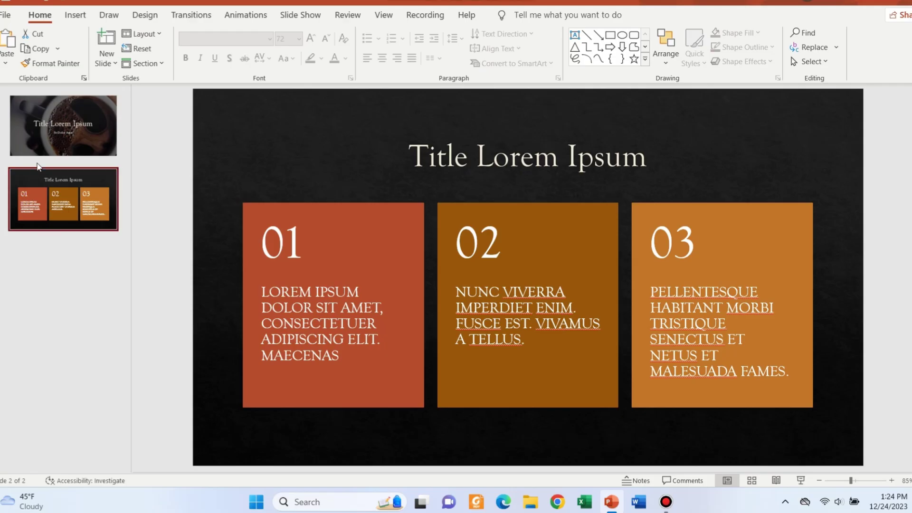
Duplicate the coffee title slide, delete the old three-panel slide and select the green swatch picture.
{"action": "left_click", "coordinate": [70, 132]}
{"action": "right_click", "coordinate": [70, 131]}
{"action": "left_click", "coordinate": [118, 236]}
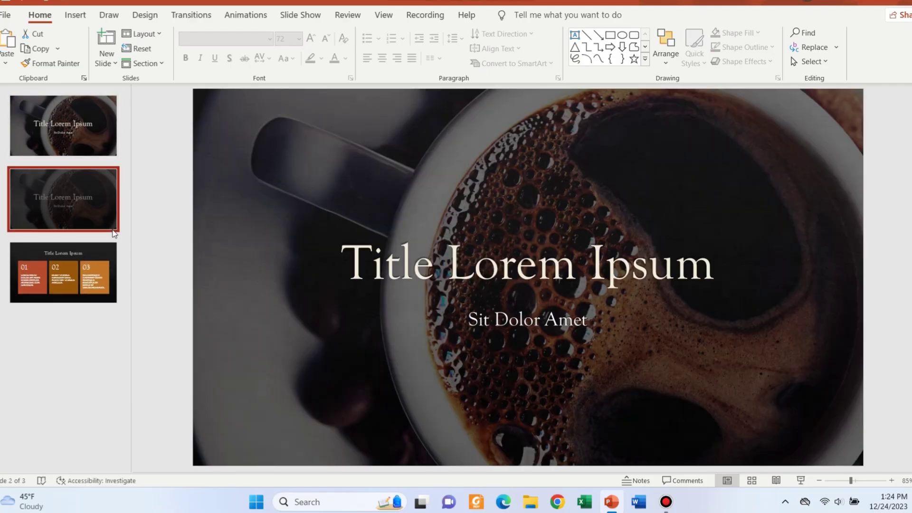
{"action": "left_click", "coordinate": [99, 280]}
{"action": "key", "text": "Delete"}
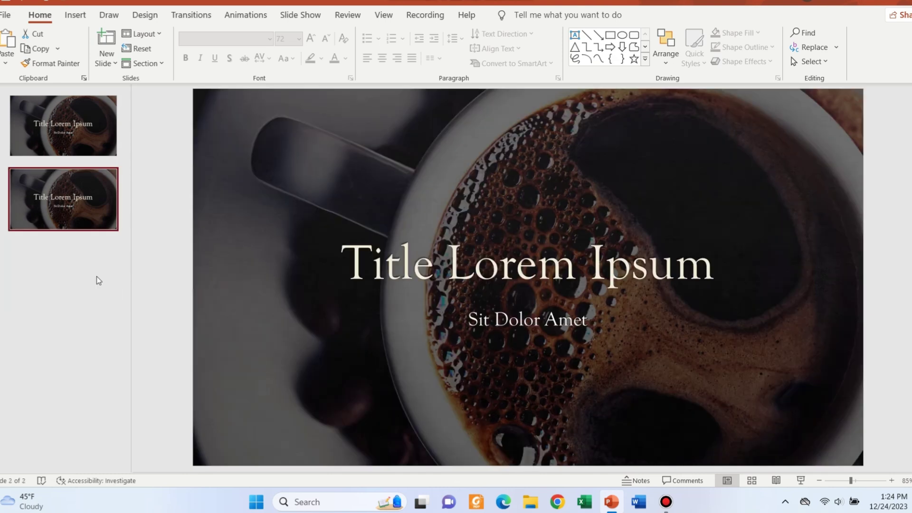
{"action": "left_click", "coordinate": [424, 210]}
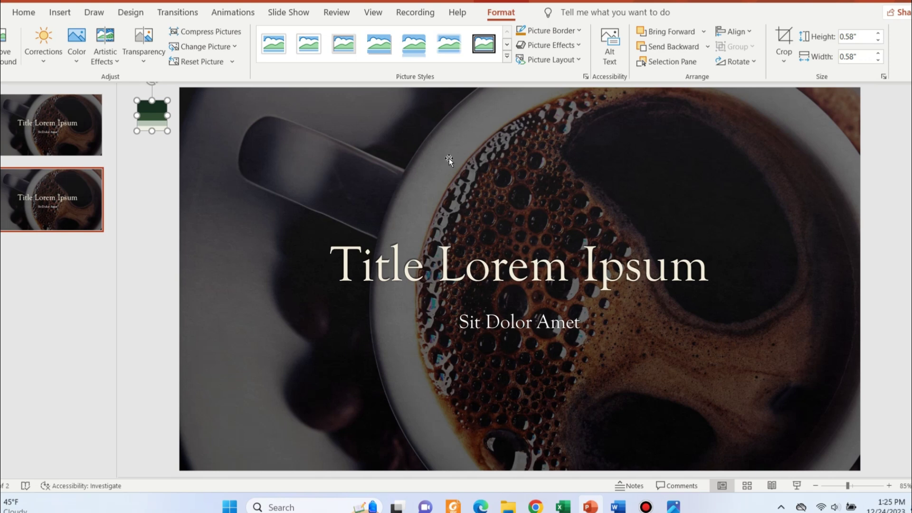
Draw an orange rectangle over the whole slide and narrow it to 4.34" wide.
{"action": "left_click", "coordinate": [60, 12]}
{"action": "left_click", "coordinate": [170, 47]}
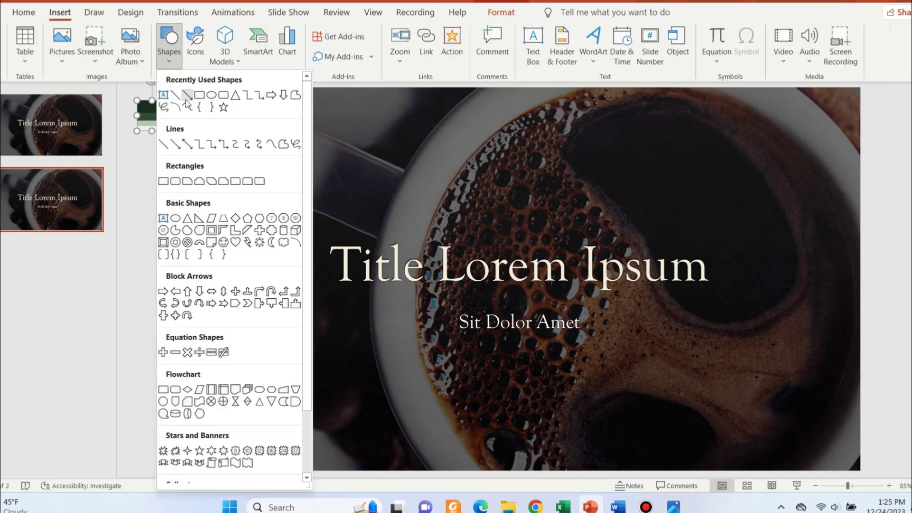
{"action": "left_click", "coordinate": [198, 95]}
{"action": "left_click_drag", "start_coordinate": [180, 87], "coordinate": [859, 470]}
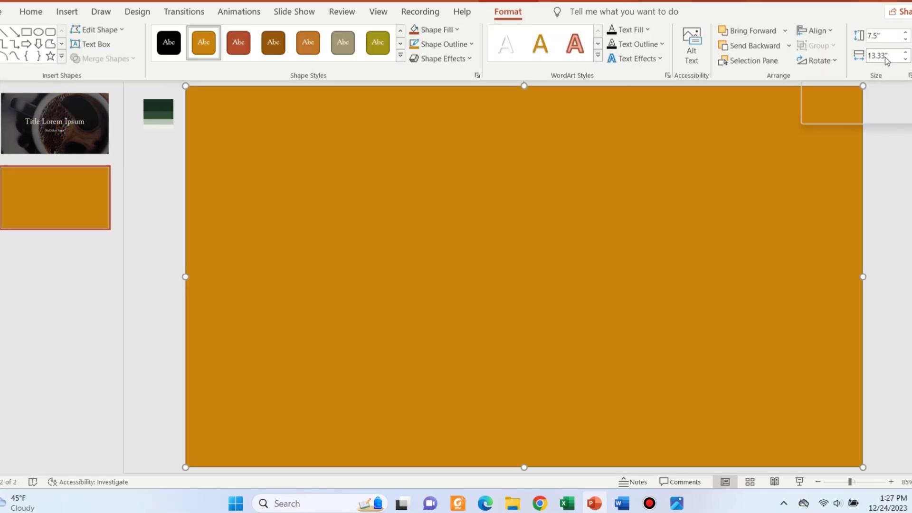
{"action": "left_click", "coordinate": [880, 56]}
{"action": "type", "text": "4.34"}
{"action": "key", "text": "Return"}
Copy the rectangle twice so three equal columns stand side by side, then select all three.
{"action": "left_click_drag", "start_coordinate": [394, 152], "coordinate": [494, 147]}
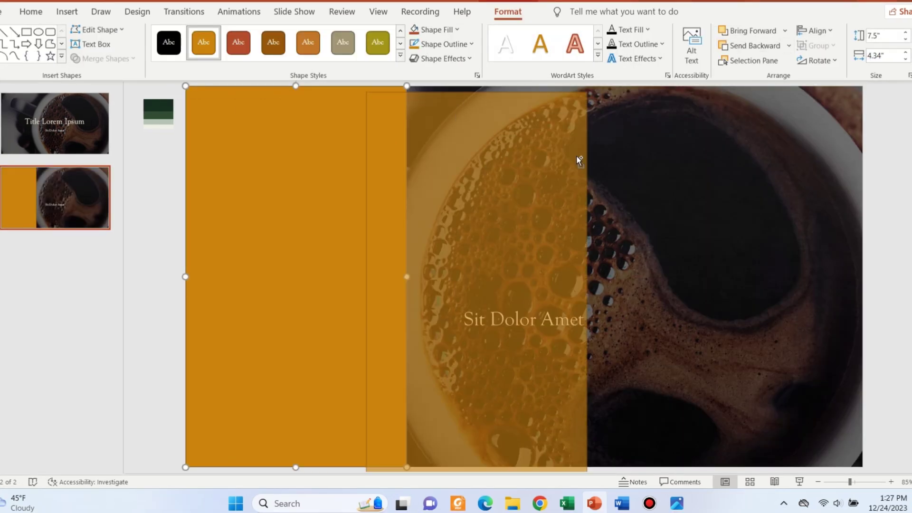
{"action": "left_click", "coordinate": [373, 221]}
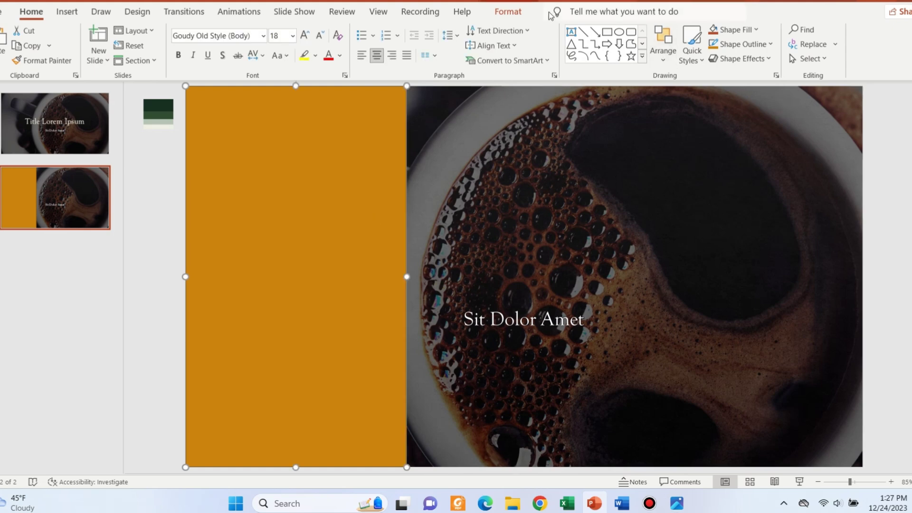
{"action": "left_click", "coordinate": [508, 12]}
{"action": "left_click", "coordinate": [881, 56]}
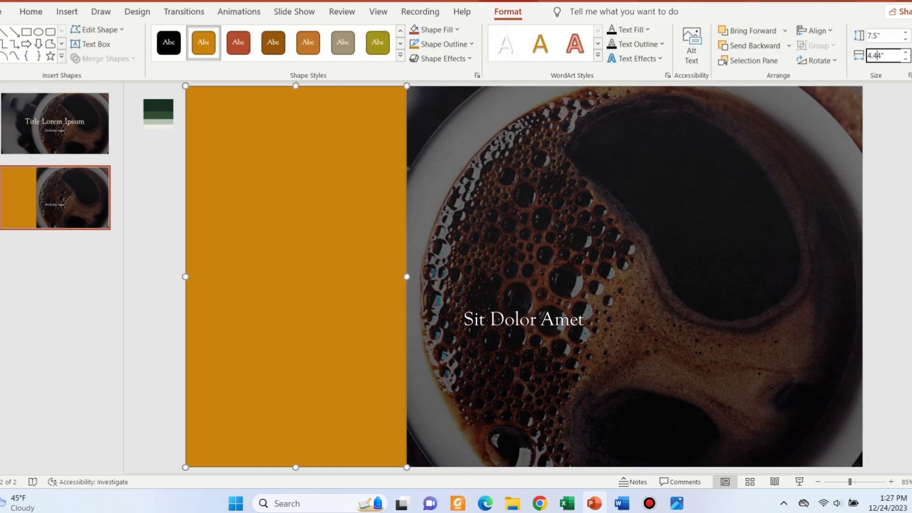
{"action": "key", "text": "Return"}
{"action": "left_click_drag", "start_coordinate": [314, 164], "coordinate": [768, 160]}
{"action": "left_click", "coordinate": [539, 157]}
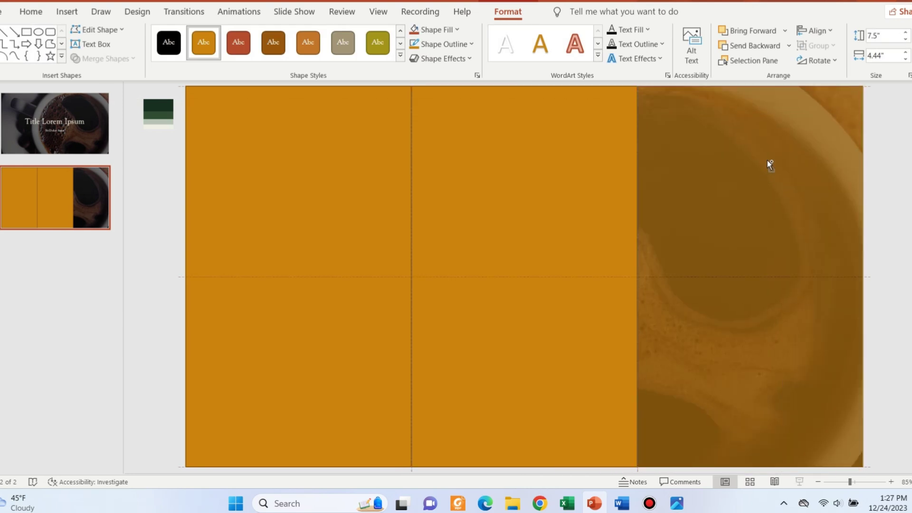
{"action": "left_click", "coordinate": [617, 216], "text": "shift"}
{"action": "left_click", "coordinate": [340, 218], "text": "shift"}
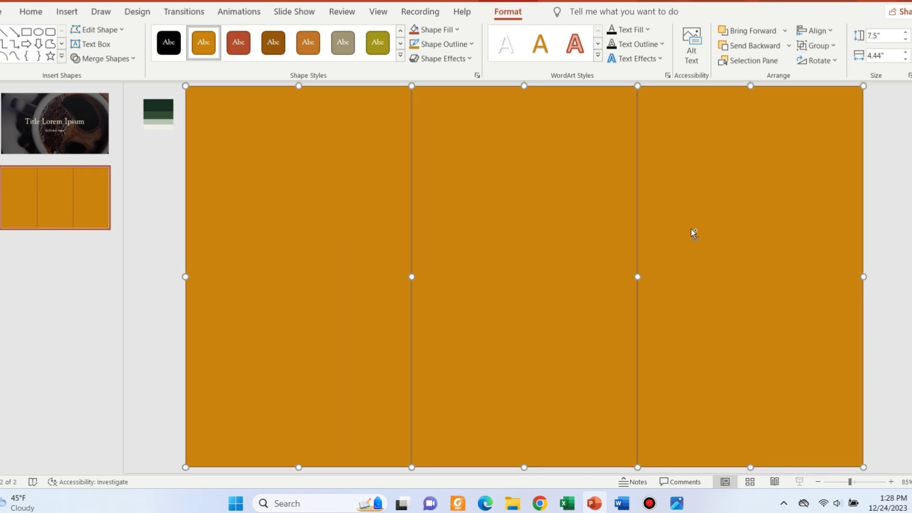
Give all three panels a thin white Shape Outline.
{"action": "left_click", "coordinate": [470, 44]}
{"action": "left_click", "coordinate": [418, 88]}
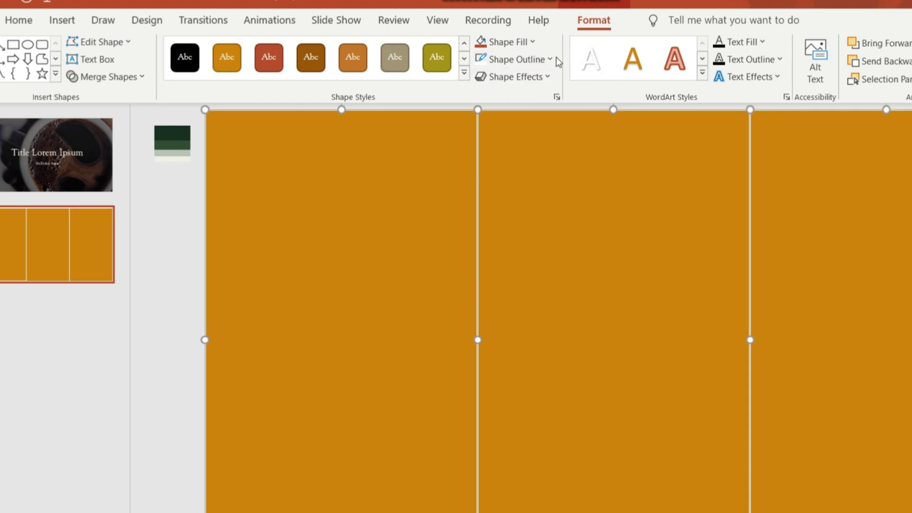
{"action": "left_click", "coordinate": [517, 77]}
{"action": "left_click", "coordinate": [517, 59]}
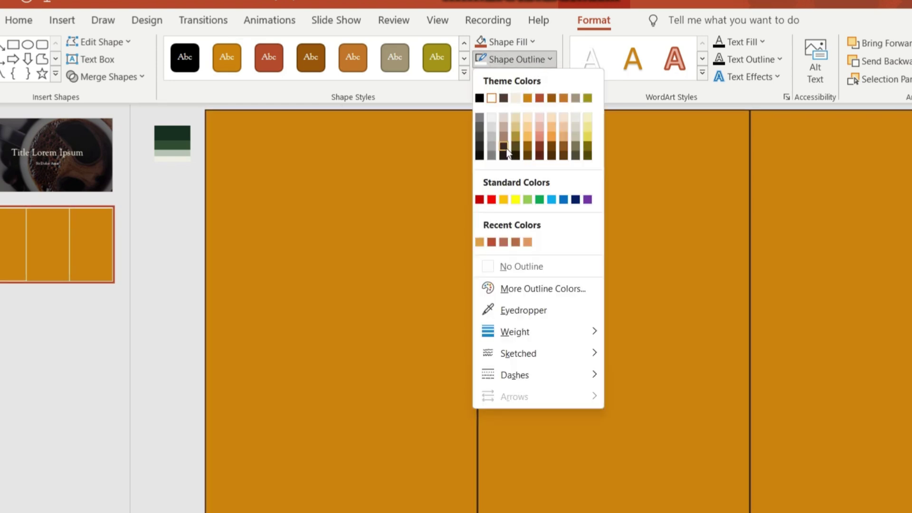
{"action": "left_click", "coordinate": [530, 331]}
{"action": "left_click", "coordinate": [649, 388]}
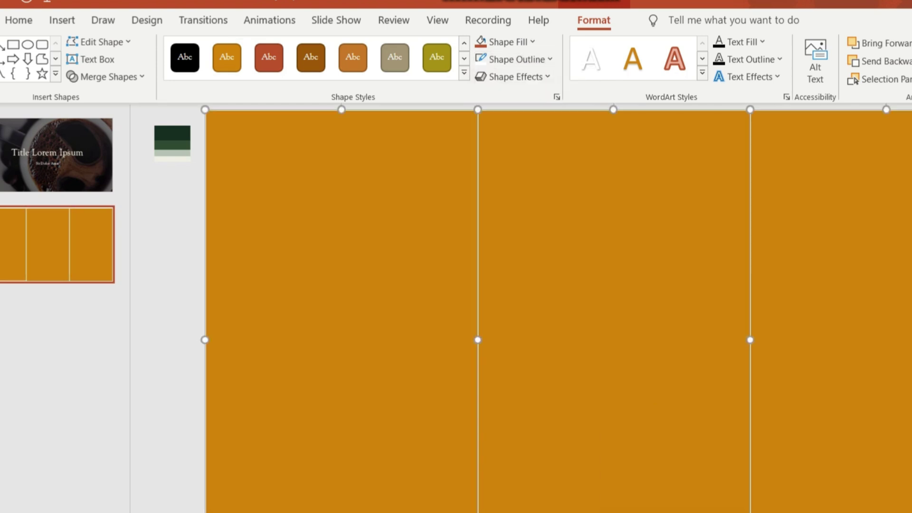
{"action": "key", "text": "Escape"}
Eyedropper-fill the left panel dark green and the middle panel medium green from the swatch.
{"action": "left_click", "coordinate": [361, 260]}
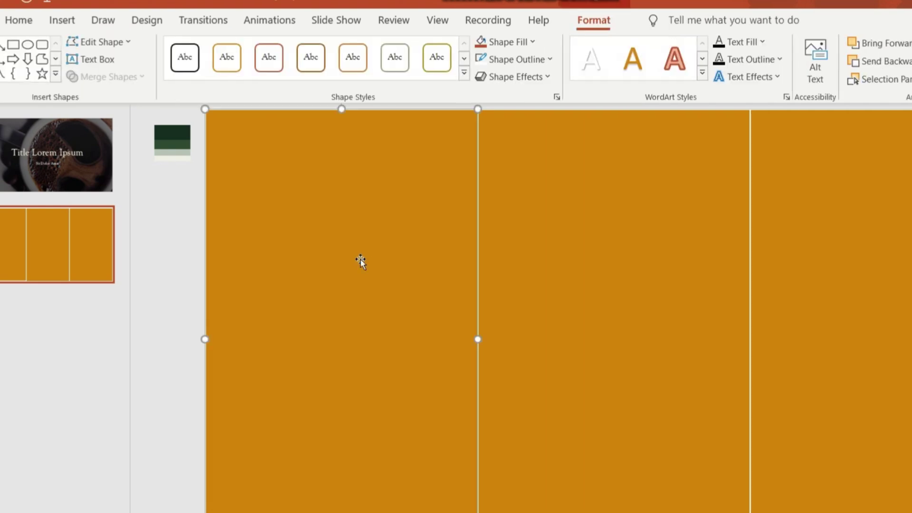
{"action": "left_click", "coordinate": [513, 42]}
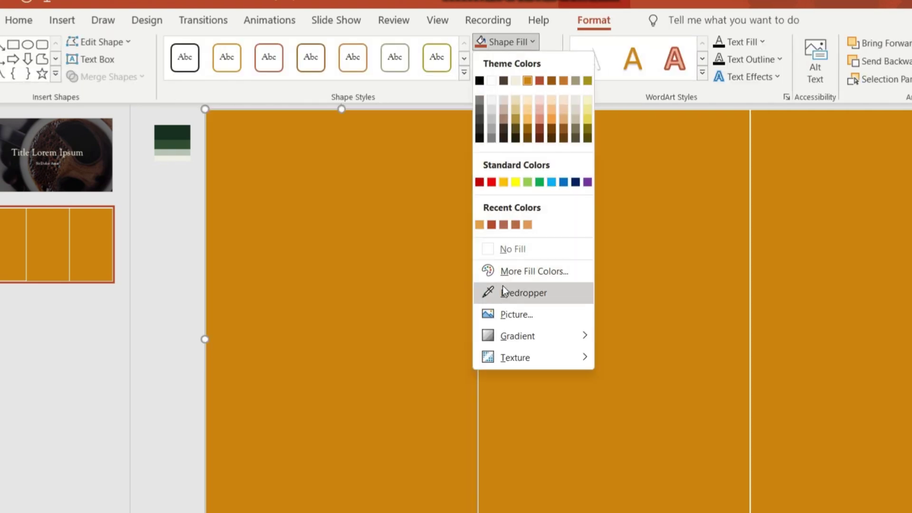
{"action": "left_click", "coordinate": [524, 292]}
{"action": "left_click", "coordinate": [173, 133]}
{"action": "left_click", "coordinate": [591, 214]}
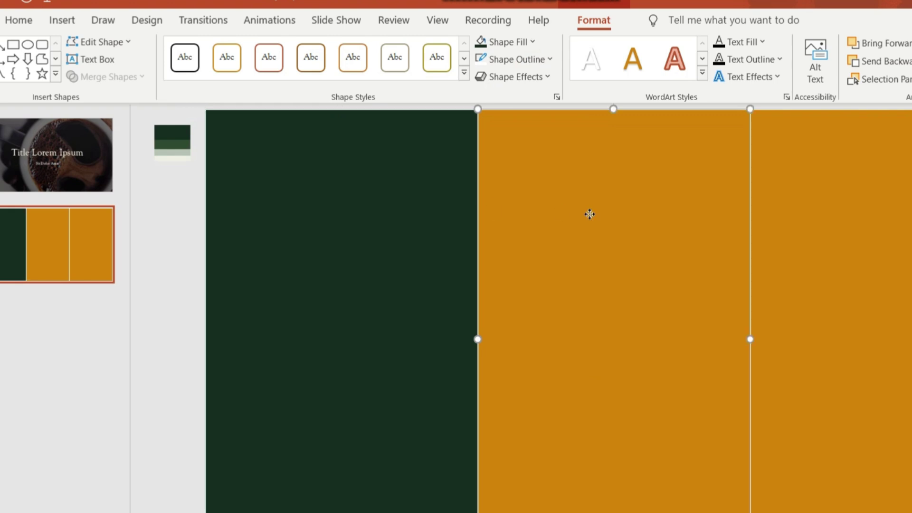
{"action": "left_click", "coordinate": [508, 43]}
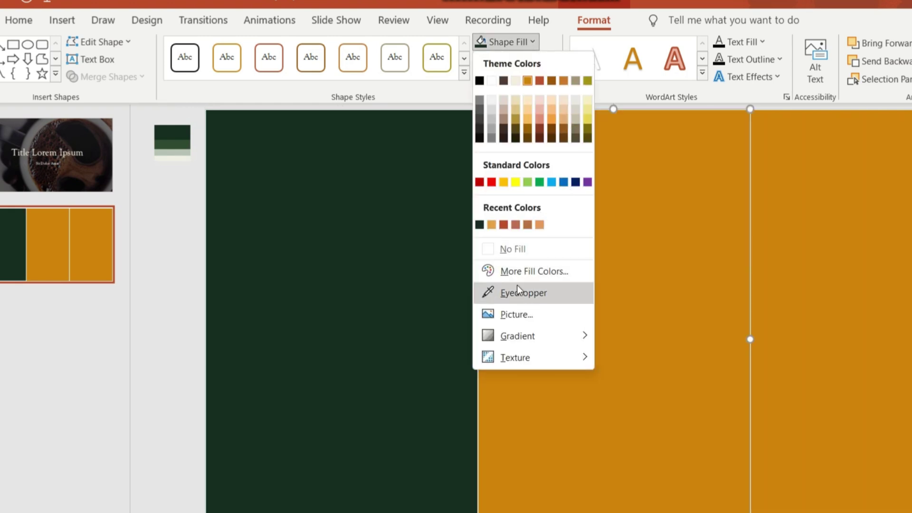
{"action": "left_click", "coordinate": [517, 286]}
{"action": "left_click", "coordinate": [180, 143]}
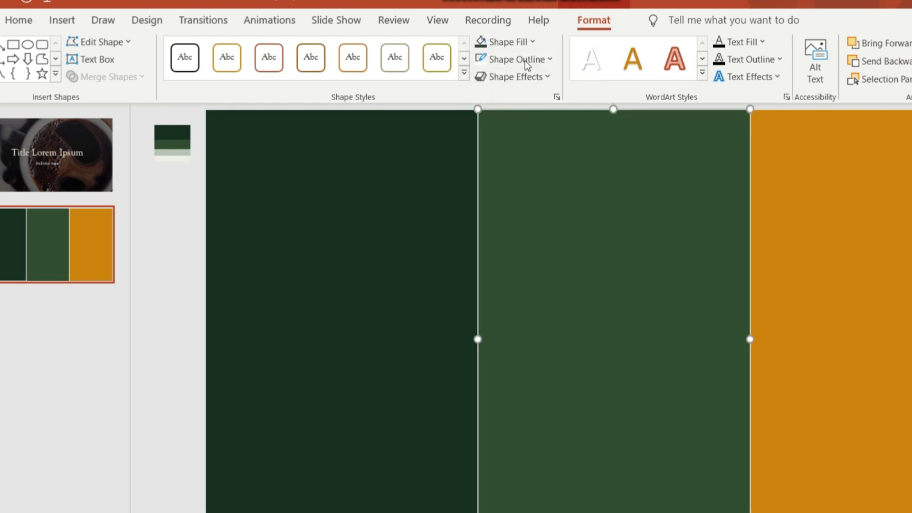
Undo a stray pale fill on the middle panel and eyedropper-fill the right panel pale green.
{"action": "left_click", "coordinate": [526, 44]}
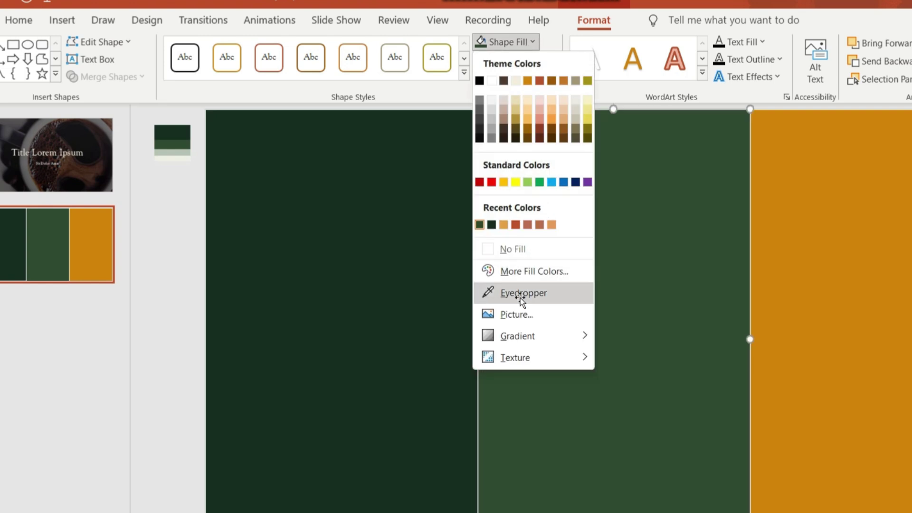
{"action": "left_click", "coordinate": [520, 294]}
{"action": "left_click", "coordinate": [186, 148]}
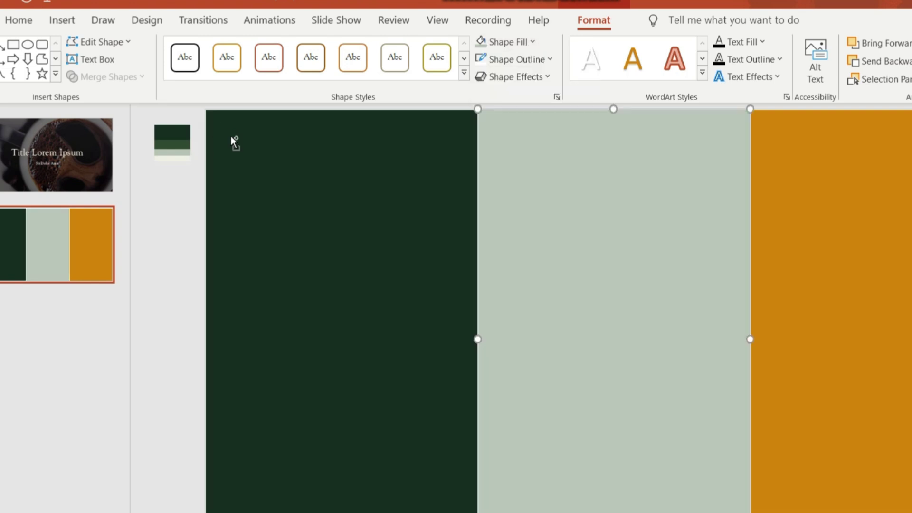
{"action": "key", "text": "ctrl+z"}
{"action": "left_click", "coordinate": [769, 219]}
{"action": "left_click", "coordinate": [531, 42]}
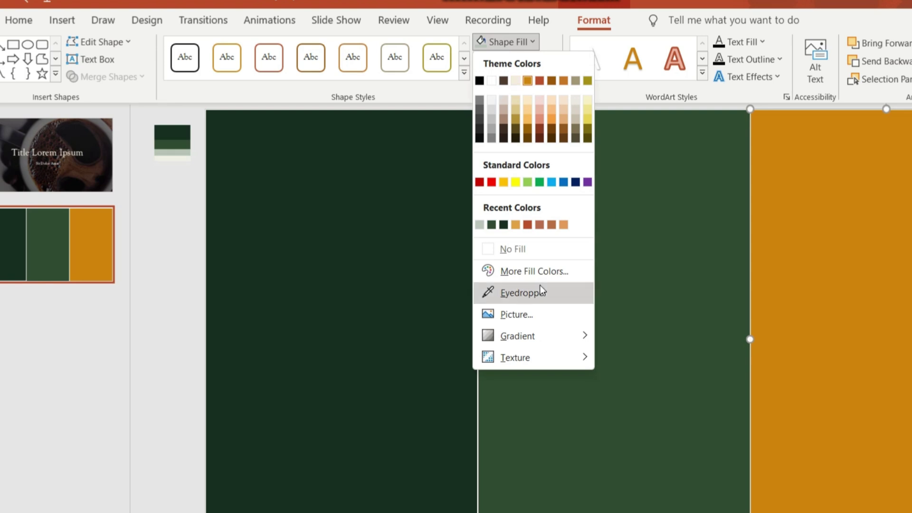
{"action": "left_click", "coordinate": [521, 292]}
{"action": "left_click", "coordinate": [193, 148]}
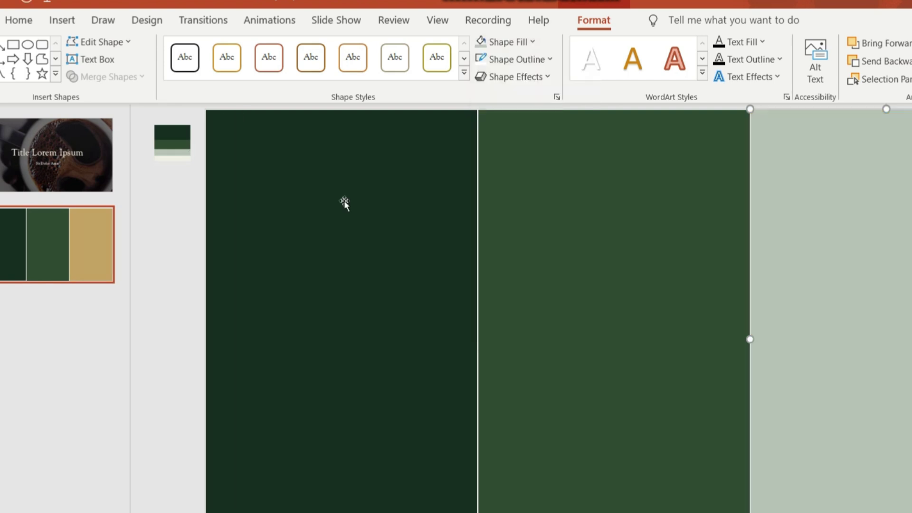
Draw a circle near the top of the left panel, remove its outline and fill it white.
{"action": "left_click", "coordinate": [261, 168]}
{"action": "left_click", "coordinate": [74, 16]}
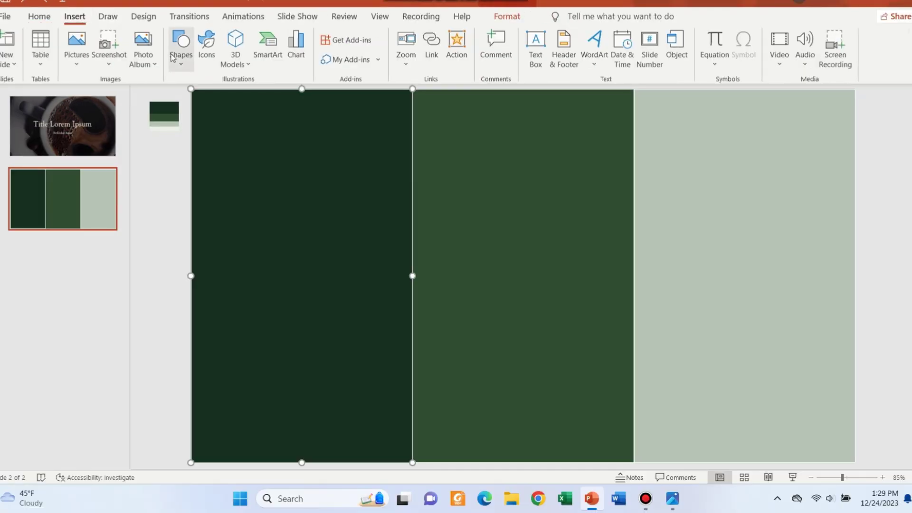
{"action": "left_click", "coordinate": [179, 46]}
{"action": "left_click", "coordinate": [221, 98]}
{"action": "mouse_move", "coordinate": [261, 149]}
{"action": "left_mouse_down"}
{"action": "mouse_move", "coordinate": [355, 219]}
{"action": "mouse_move", "coordinate": [318, 209]}
{"action": "left_mouse_up"}
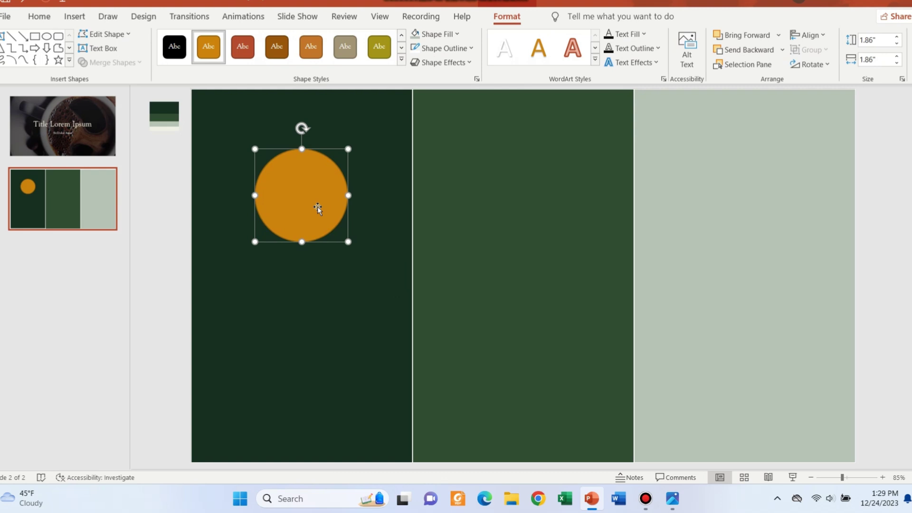
{"action": "left_click", "coordinate": [445, 48]}
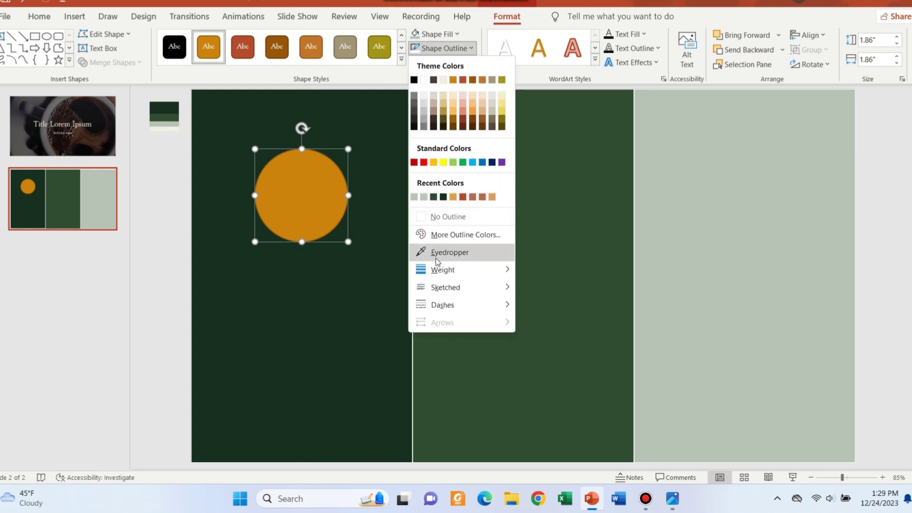
{"action": "left_click", "coordinate": [449, 217]}
{"action": "left_click", "coordinate": [435, 34]}
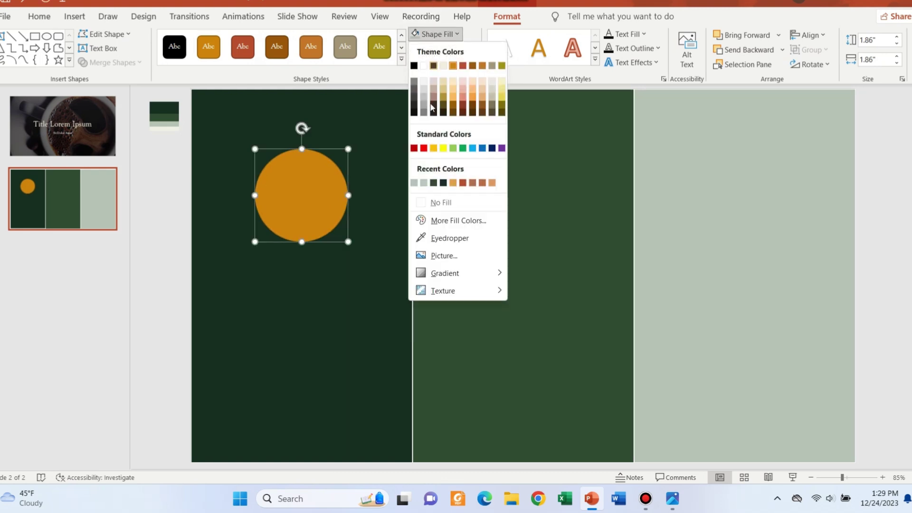
{"action": "left_click", "coordinate": [423, 65]}
Copy the white circle into the middle and right panels at the same height and delete the extra copy.
{"action": "key", "text": "ctrl+d"}
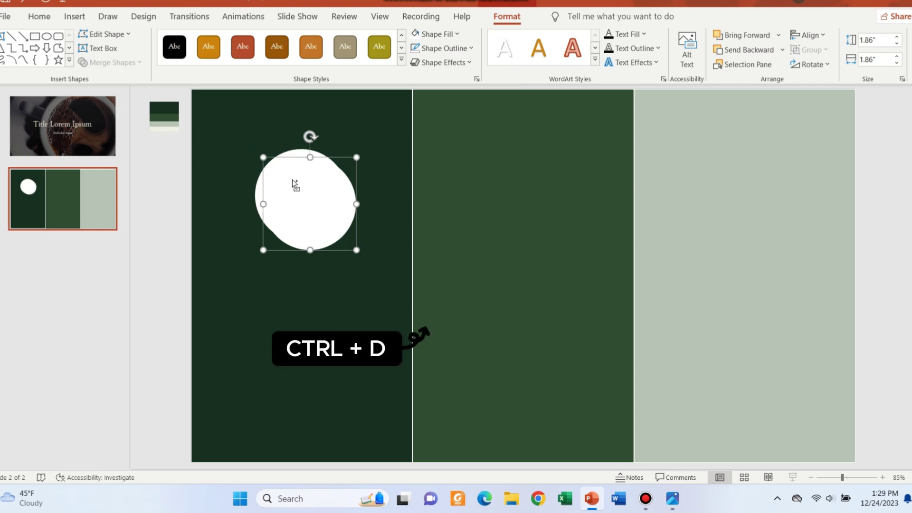
{"action": "left_click_drag", "start_coordinate": [293, 179], "coordinate": [498, 165]}
{"action": "left_click", "coordinate": [323, 198]}
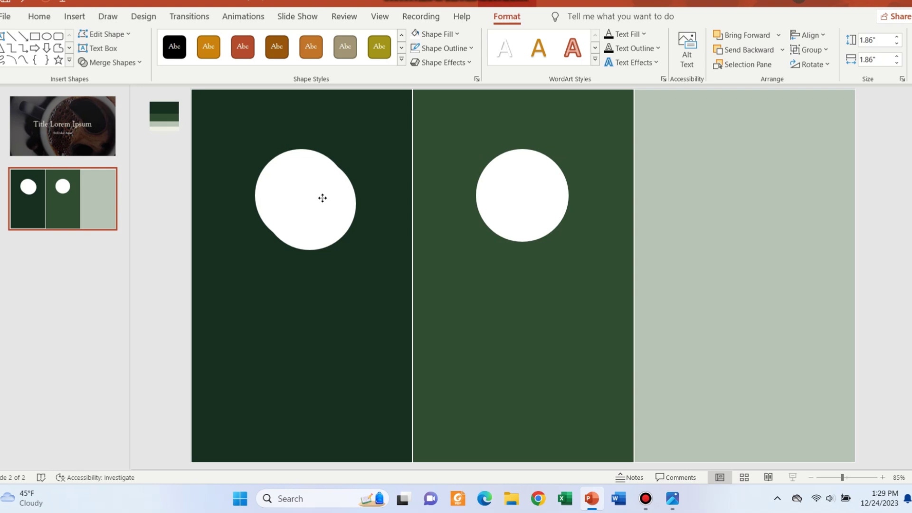
{"action": "left_click", "coordinate": [337, 319]}
{"action": "left_click", "coordinate": [311, 228]}
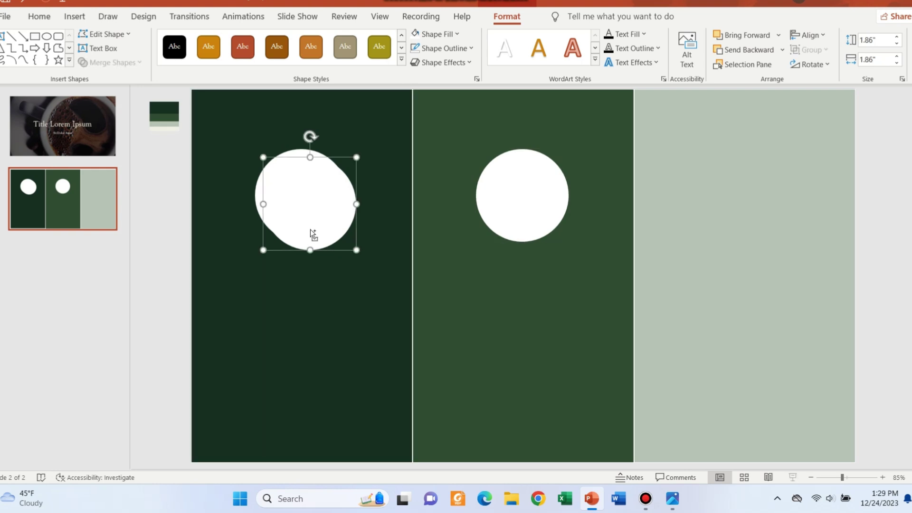
{"action": "left_click_drag", "start_coordinate": [310, 228], "coordinate": [755, 223]}
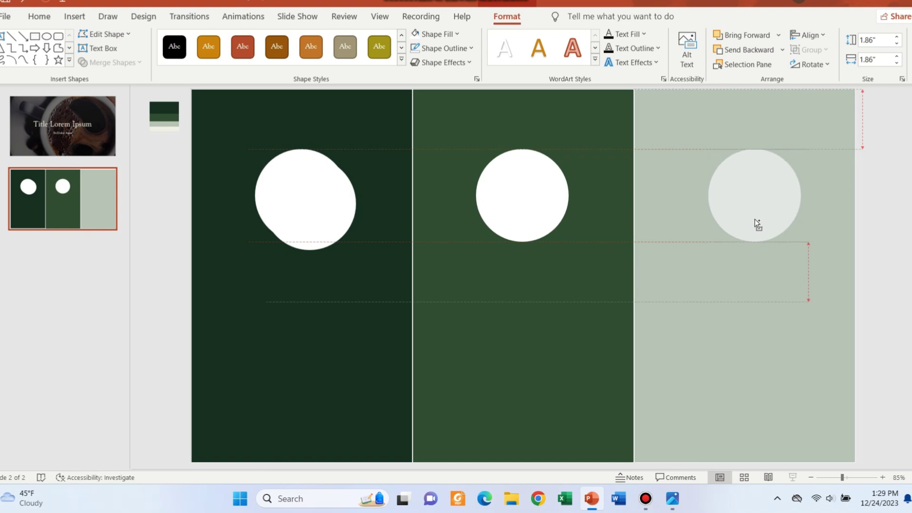
{"action": "left_click_drag", "start_coordinate": [755, 224], "coordinate": [749, 227]}
{"action": "left_click", "coordinate": [884, 196]}
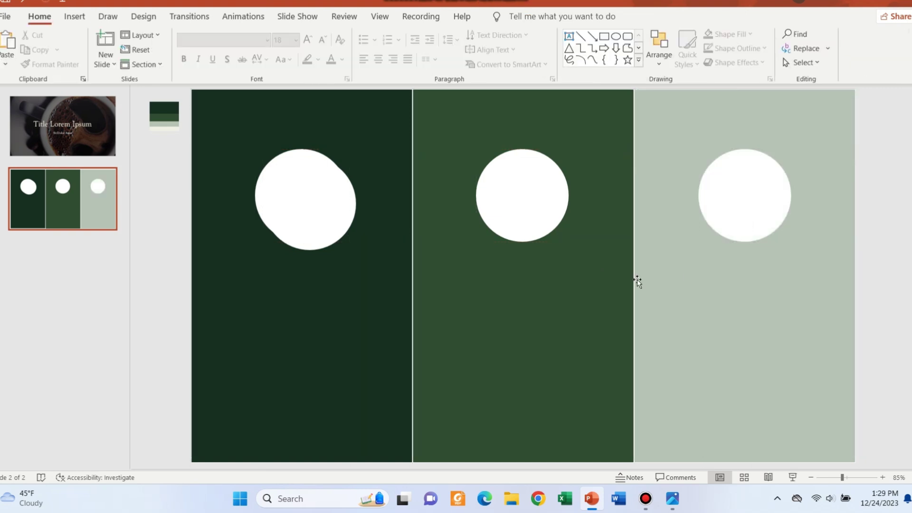
{"action": "left_click", "coordinate": [297, 212]}
{"action": "key", "text": "Delete"}
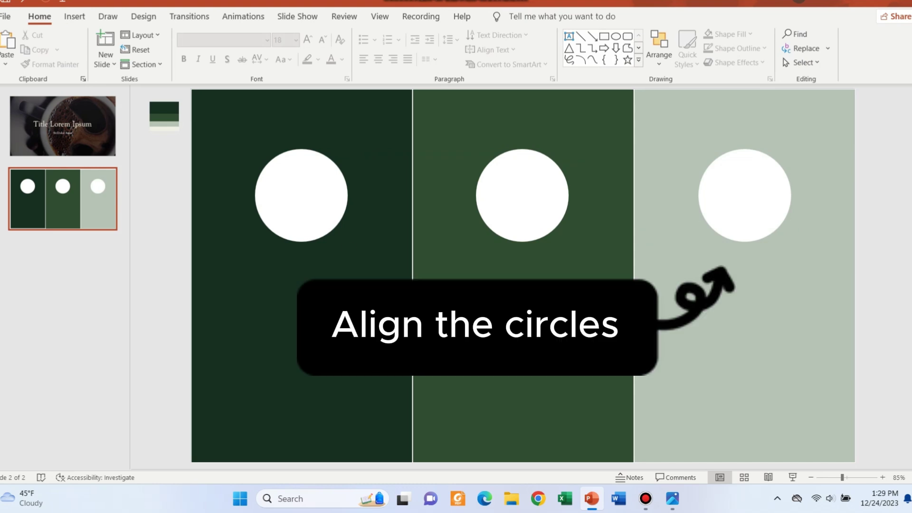
Open the stock icon library, pick the brain-in-head icon and filter to the Business category.
{"action": "left_click", "coordinate": [75, 16]}
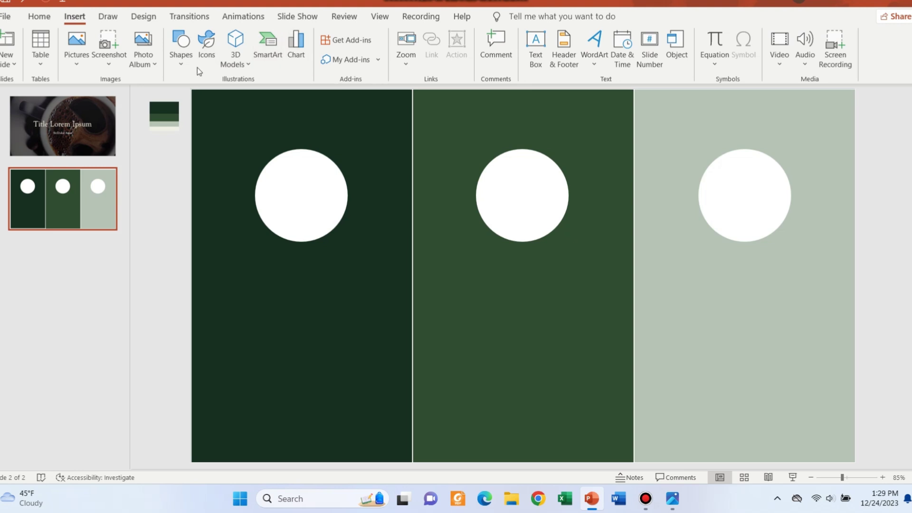
{"action": "left_click", "coordinate": [206, 49]}
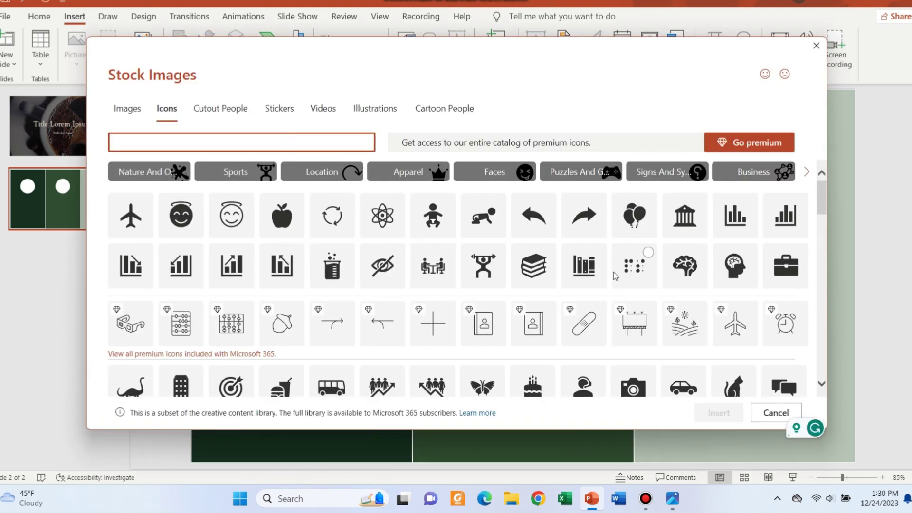
{"action": "left_click", "coordinate": [733, 270]}
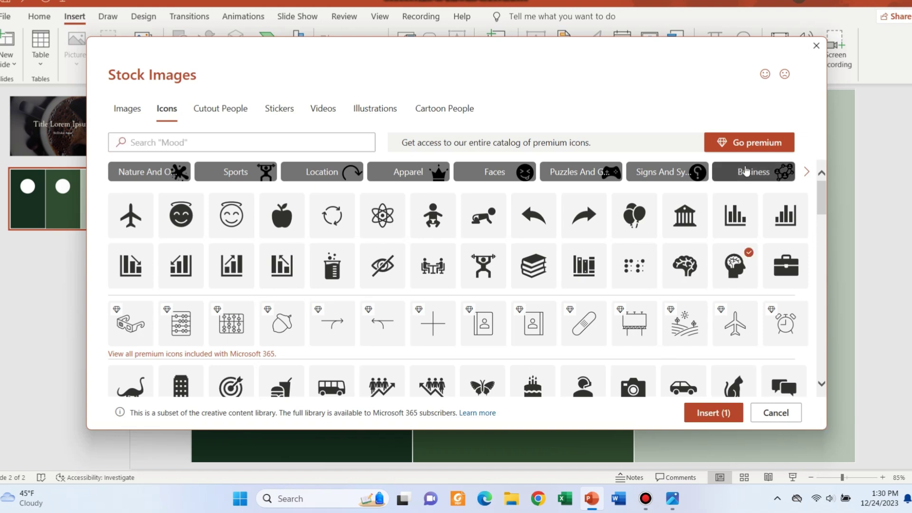
{"action": "left_click", "coordinate": [754, 172]}
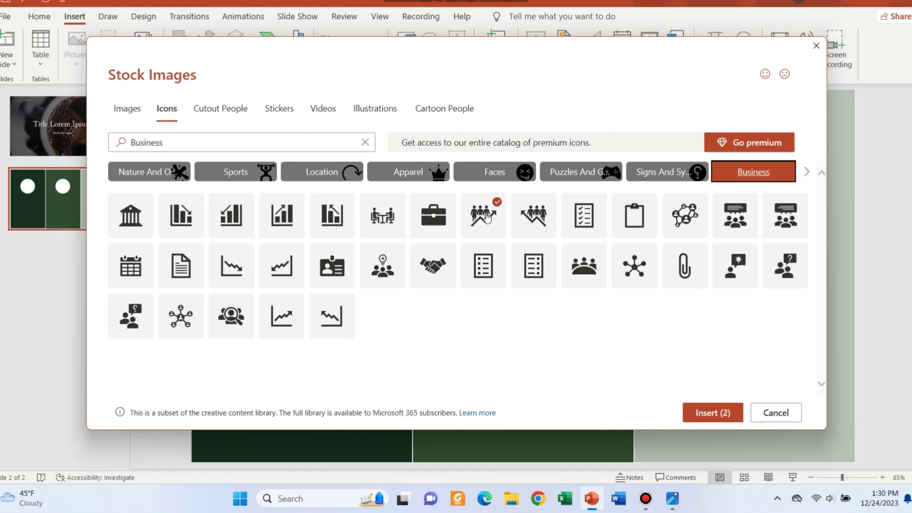
Insert the three icons, move the brain-head icon into the left circle and colour it dark green.
{"action": "left_click", "coordinate": [713, 412]}
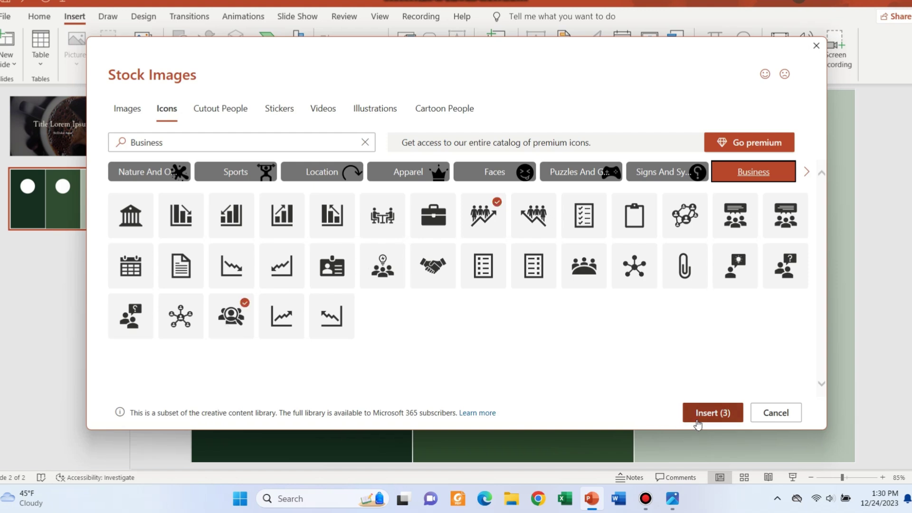
{"action": "left_click", "coordinate": [884, 278]}
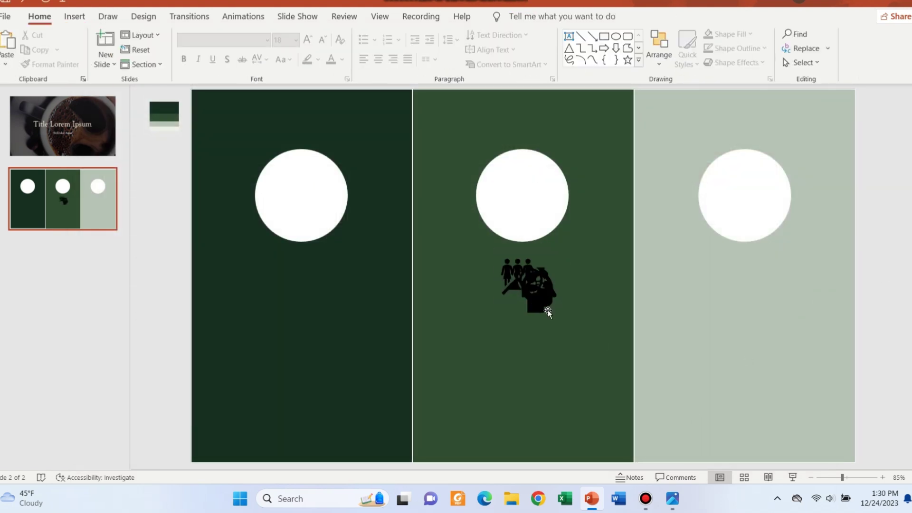
{"action": "left_click_drag", "start_coordinate": [549, 310], "coordinate": [314, 207]}
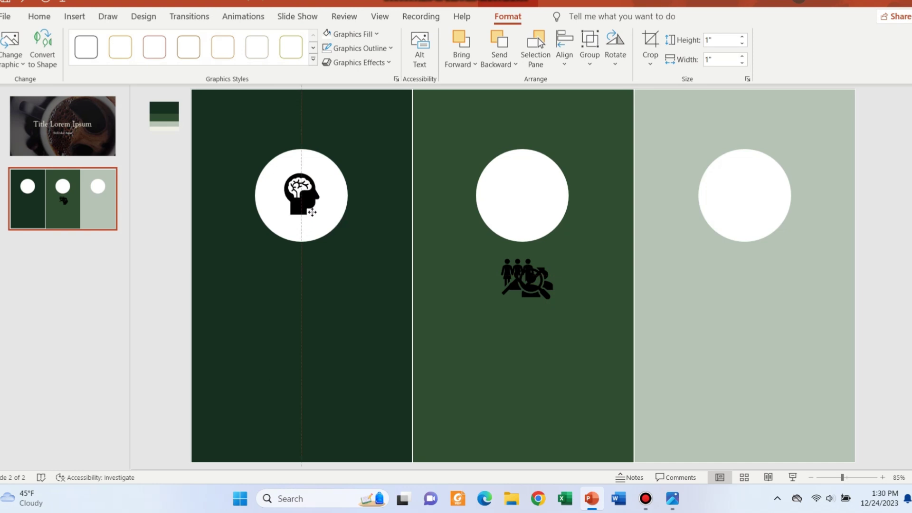
{"action": "left_click", "coordinate": [351, 33]}
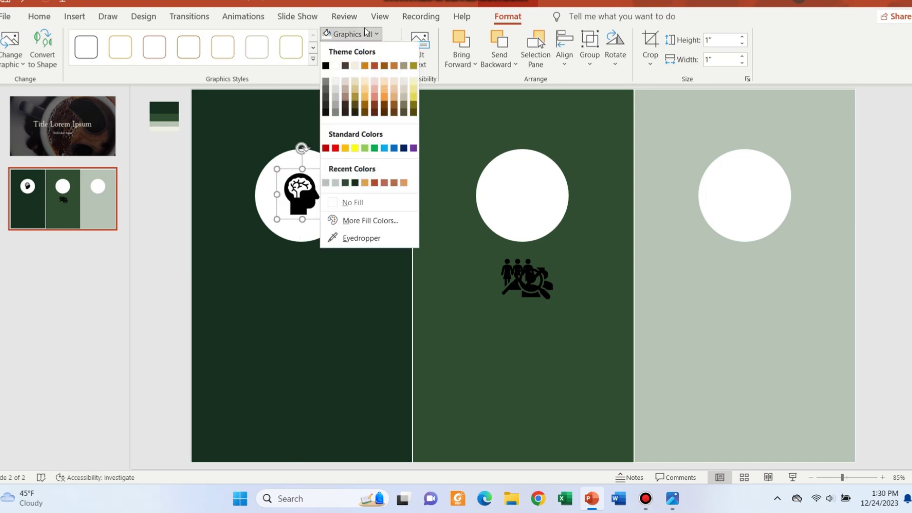
{"action": "left_click", "coordinate": [356, 184]}
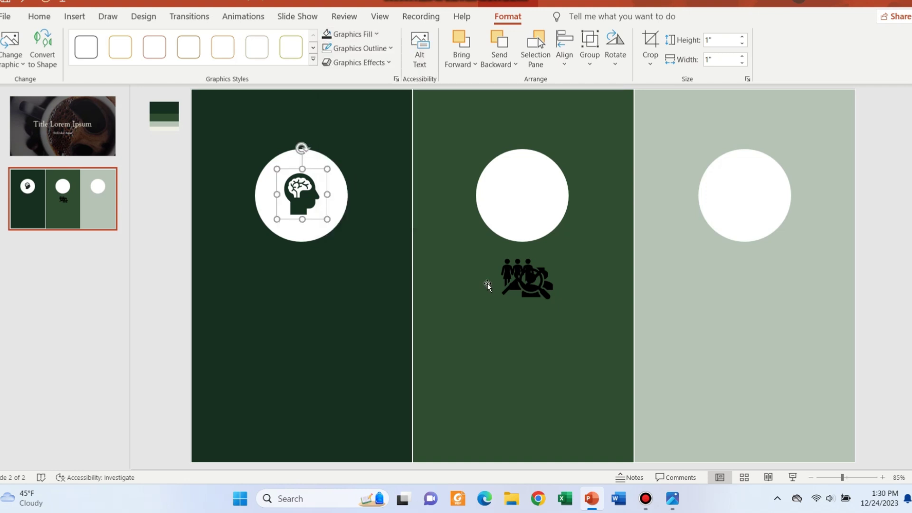
Place the people-search and people-growth icons in the middle and right circles, coloured medium and light green.
{"action": "left_click_drag", "start_coordinate": [524, 282], "coordinate": [524, 197]}
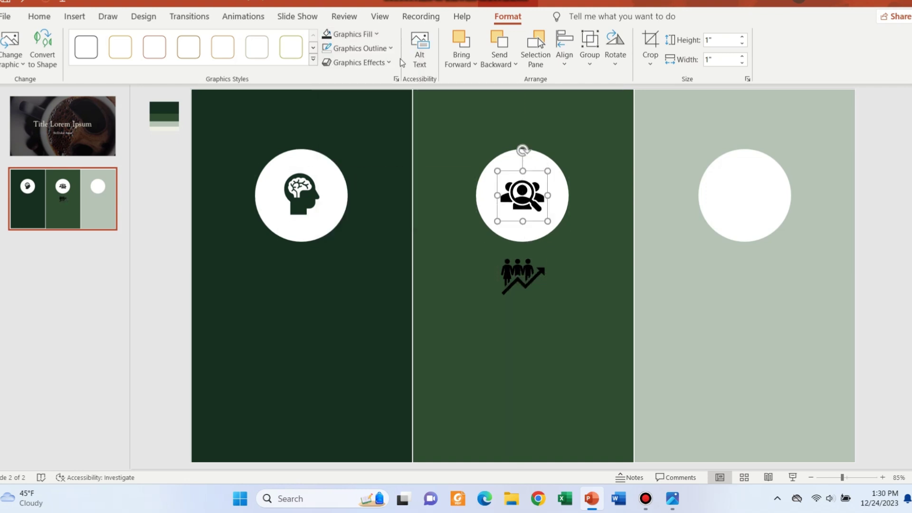
{"action": "left_click", "coordinate": [352, 33]}
{"action": "left_click", "coordinate": [354, 186]}
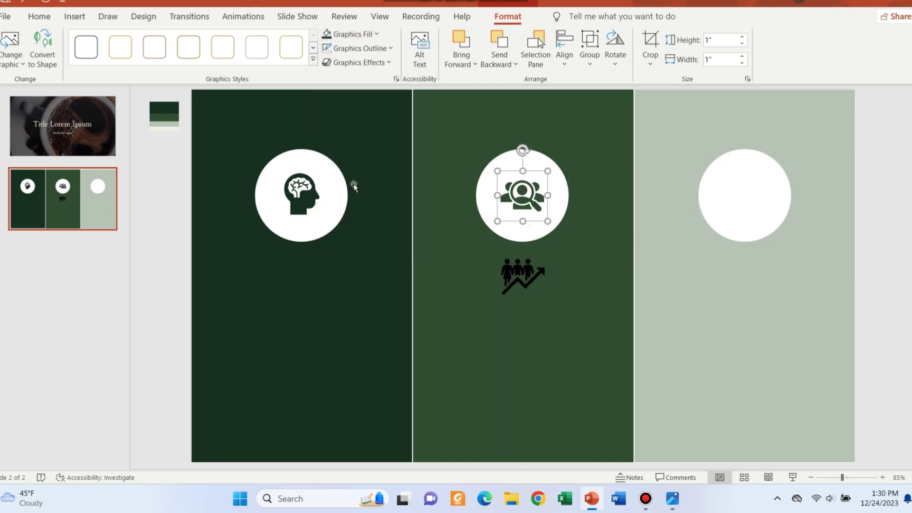
{"action": "left_click_drag", "start_coordinate": [526, 272], "coordinate": [754, 189]}
{"action": "left_click", "coordinate": [352, 33]}
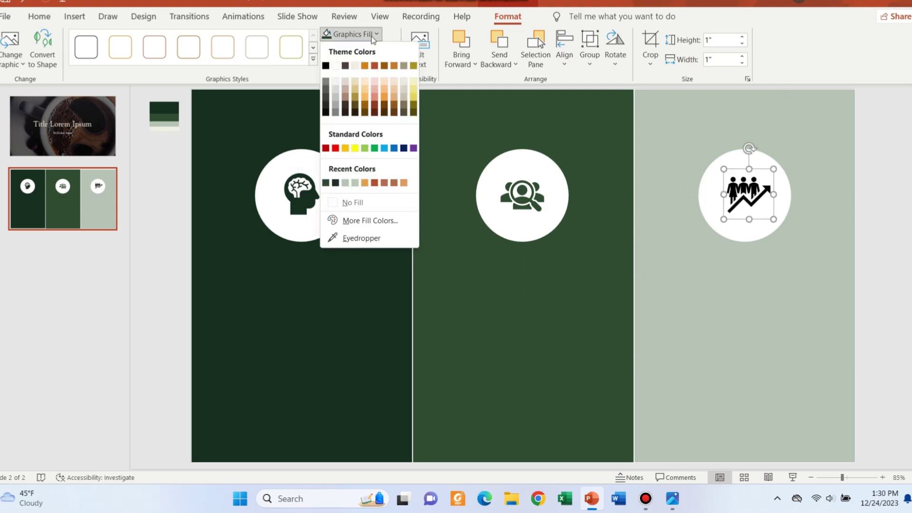
{"action": "left_click", "coordinate": [355, 187]}
{"action": "left_click", "coordinate": [867, 212]}
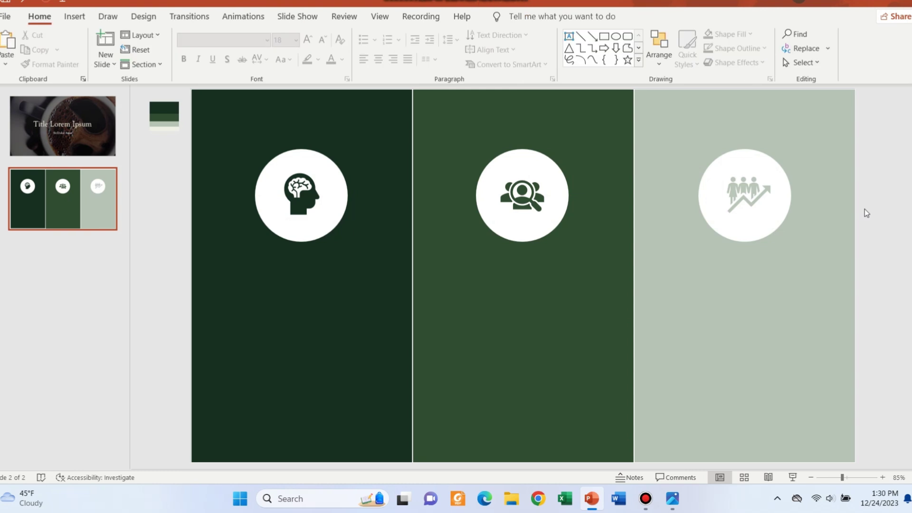
Insert a text box below the left circle and settle its position.
{"action": "left_click", "coordinate": [73, 17]}
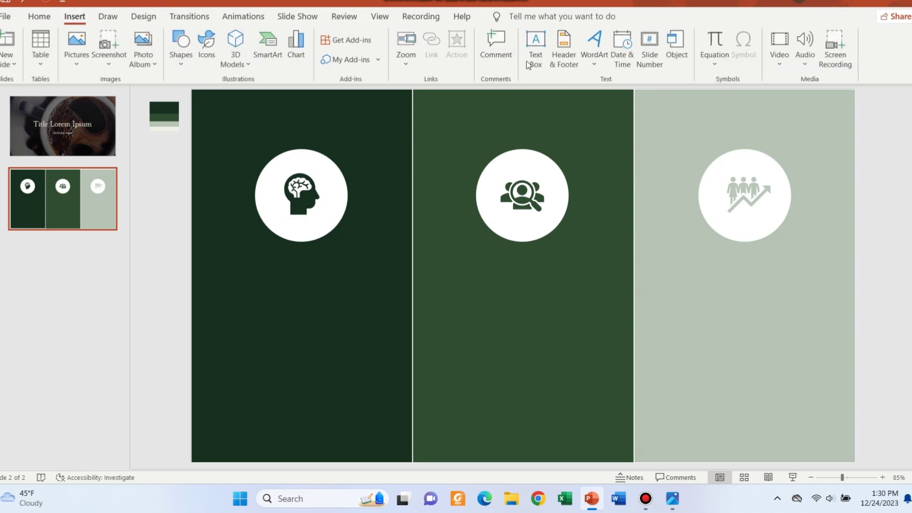
{"action": "left_click", "coordinate": [535, 50]}
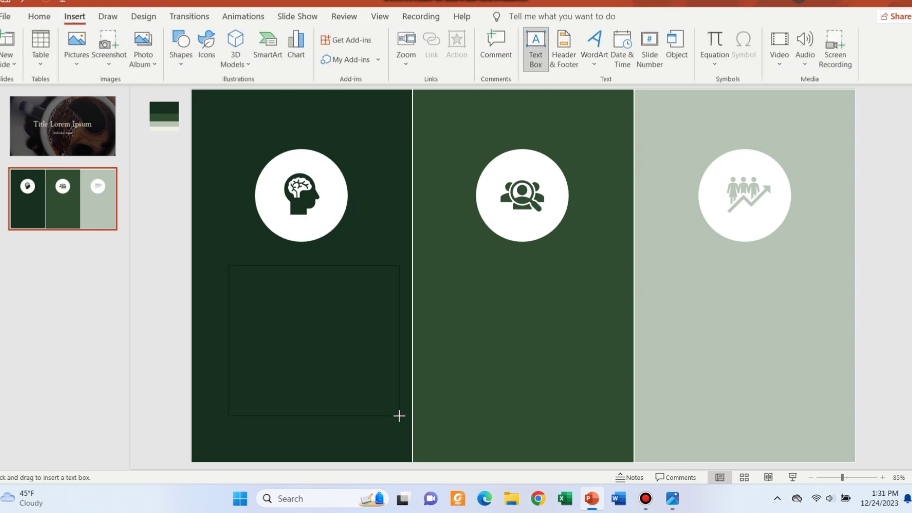
{"action": "left_click_drag", "start_coordinate": [400, 416], "coordinate": [400, 415]}
{"action": "left_click_drag", "start_coordinate": [352, 267], "coordinate": [562, 265]}
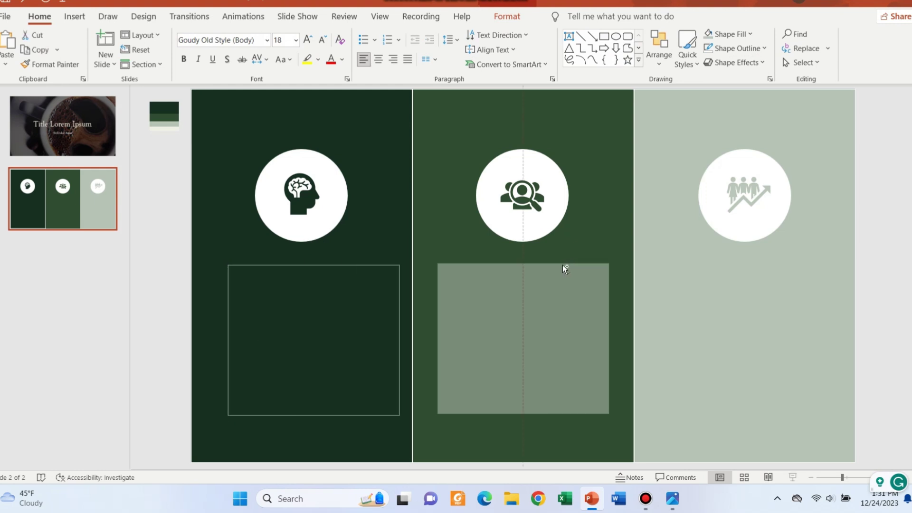
{"action": "key", "text": "ctrl+z"}
{"action": "left_click", "coordinate": [370, 318]}
{"action": "left_click_drag", "start_coordinate": [371, 318], "coordinate": [365, 319]}
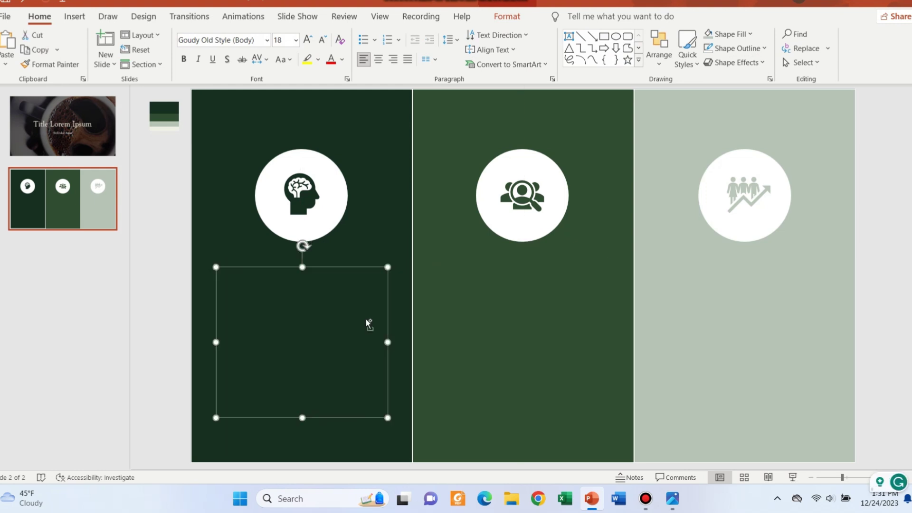
Cut and paste a copy of the text box and move it under the right panel's icon.
{"action": "key", "text": "ctrl+x"}
{"action": "key", "text": "ctrl+v"}
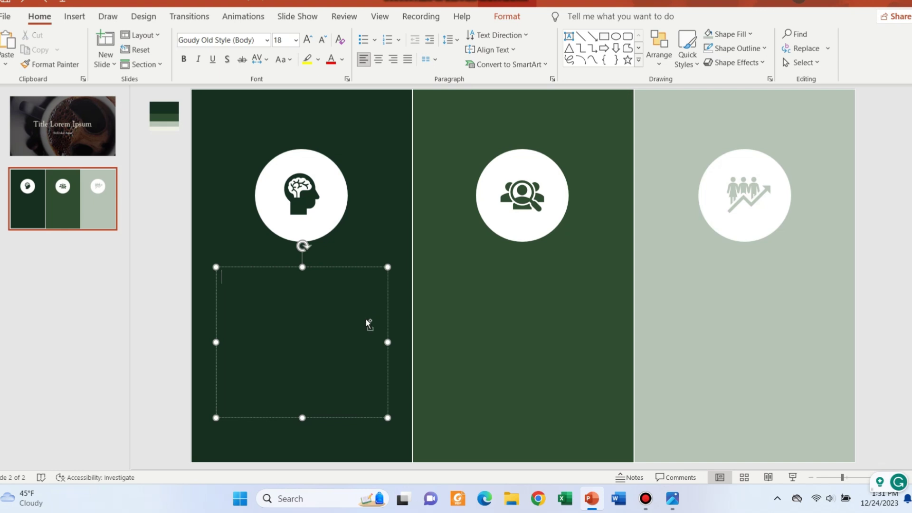
{"action": "mouse_move", "coordinate": [366, 319]}
{"action": "left_mouse_down"}
{"action": "mouse_move", "coordinate": [821, 332]}
{"action": "mouse_move", "coordinate": [789, 314]}
{"action": "left_mouse_up"}
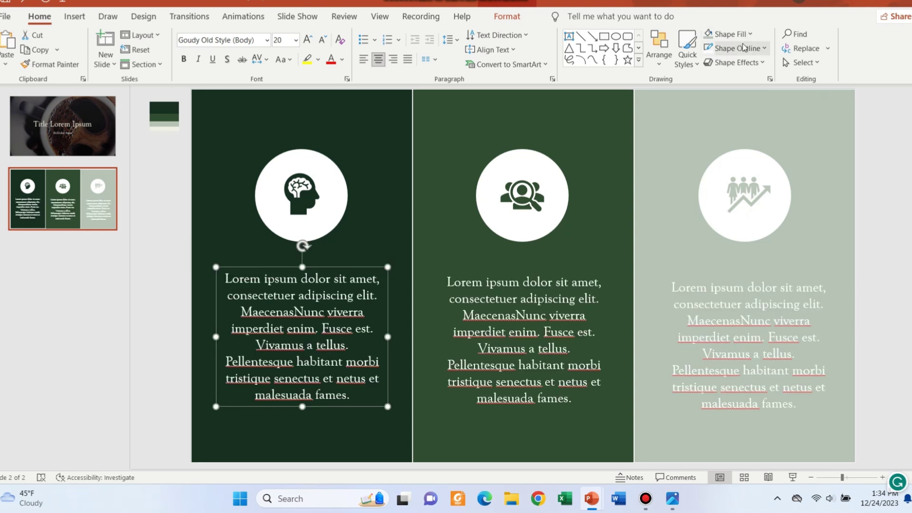
Give the left lorem text box a thin white Shape Outline.
{"action": "left_click", "coordinate": [764, 48]}
{"action": "left_click", "coordinate": [714, 110]}
{"action": "left_click", "coordinate": [551, 272]}
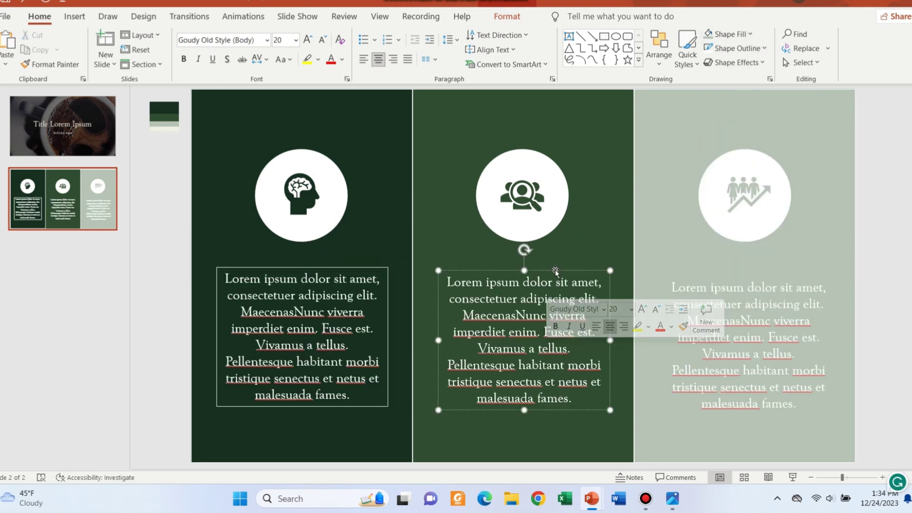
{"action": "left_click", "coordinate": [375, 270]}
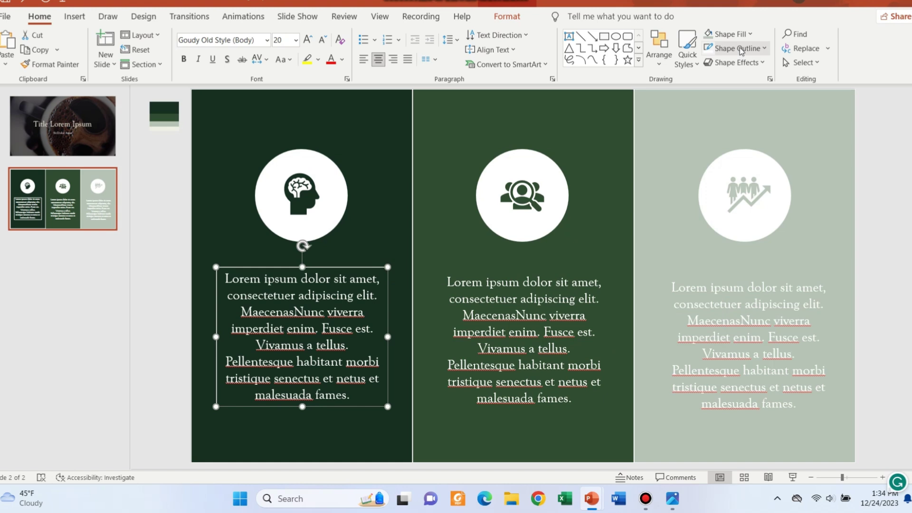
{"action": "left_click", "coordinate": [765, 48]}
{"action": "left_click", "coordinate": [833, 318]}
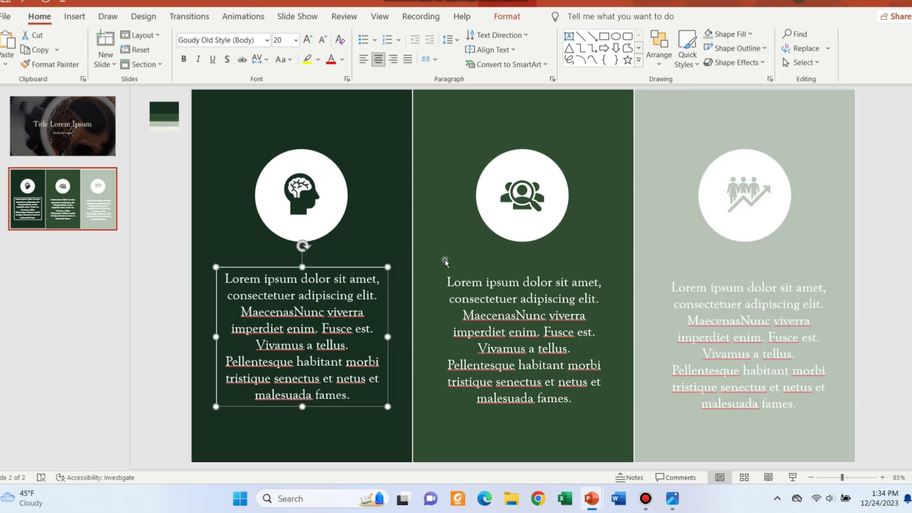
Format-paint the white outline onto the middle and right text boxes, undoing one misapplied click.
{"action": "left_click", "coordinate": [499, 303]}
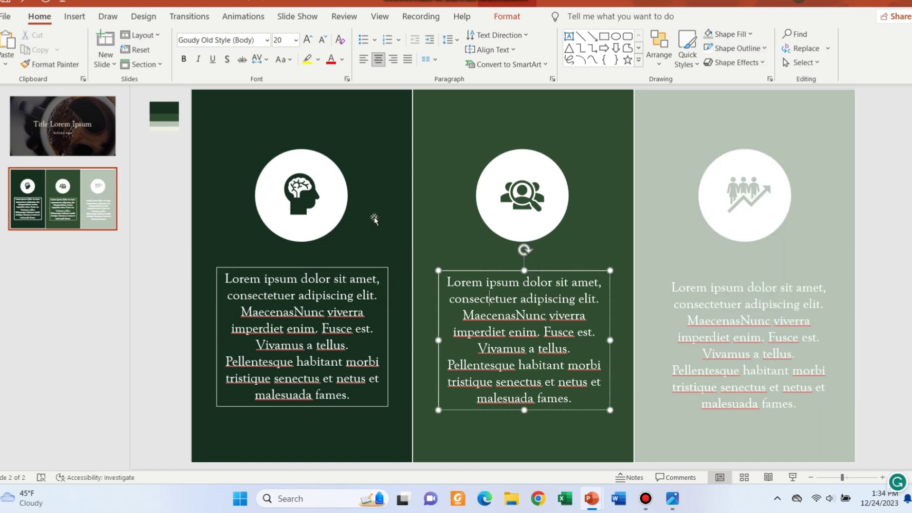
{"action": "left_click", "coordinate": [51, 65]}
{"action": "left_click", "coordinate": [770, 389]}
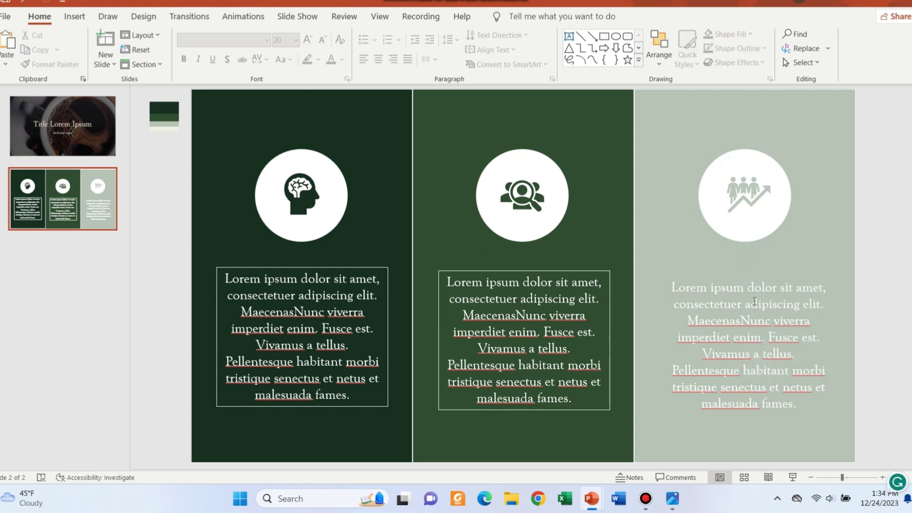
{"action": "key", "text": "ctrl+z"}
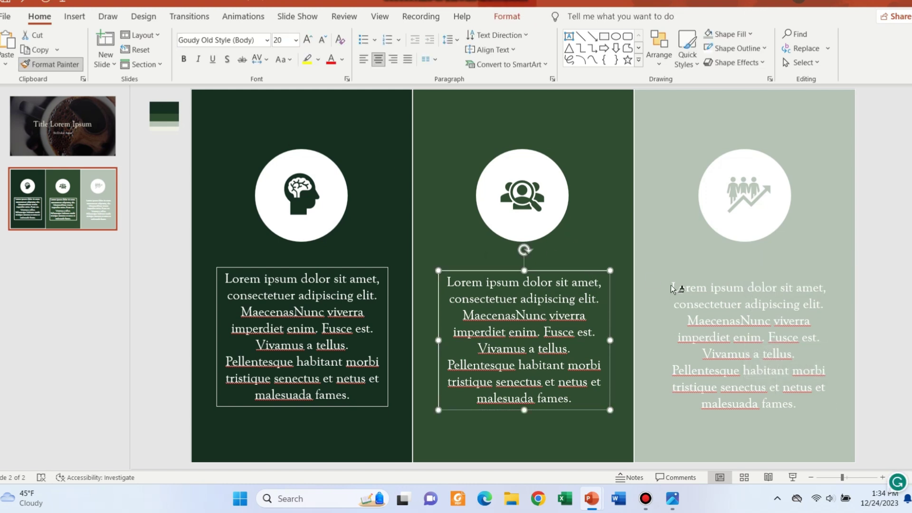
{"action": "left_click", "coordinate": [674, 289]}
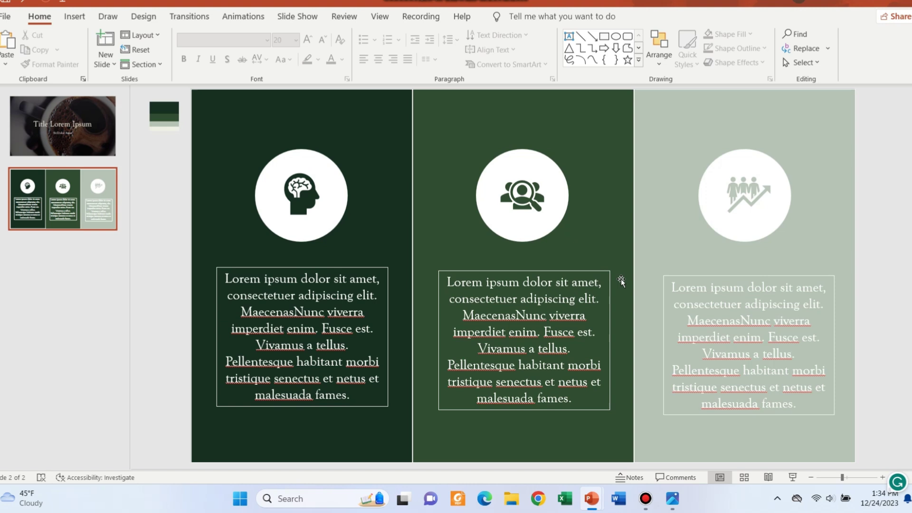
{"action": "left_click", "coordinate": [833, 478]}
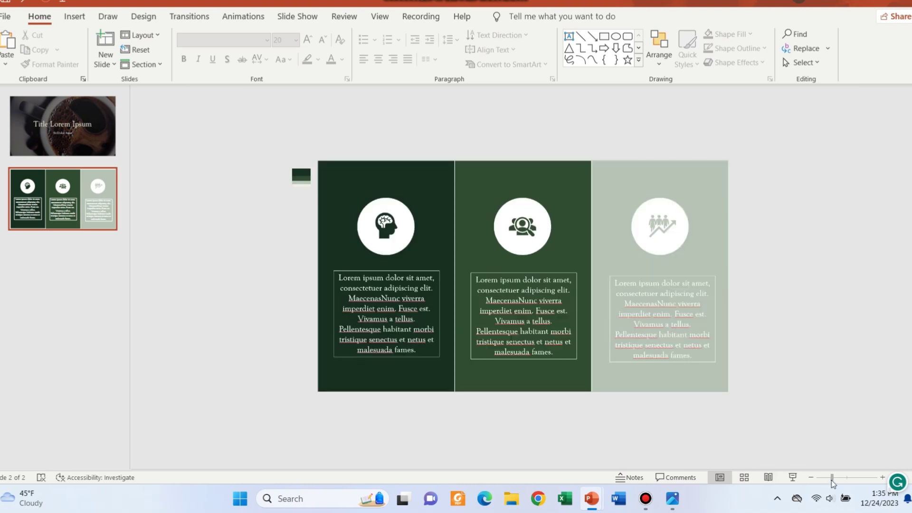
Marquee-select every shape on slide 2 and paste the panels onto the title slide.
{"action": "left_click", "coordinate": [301, 173]}
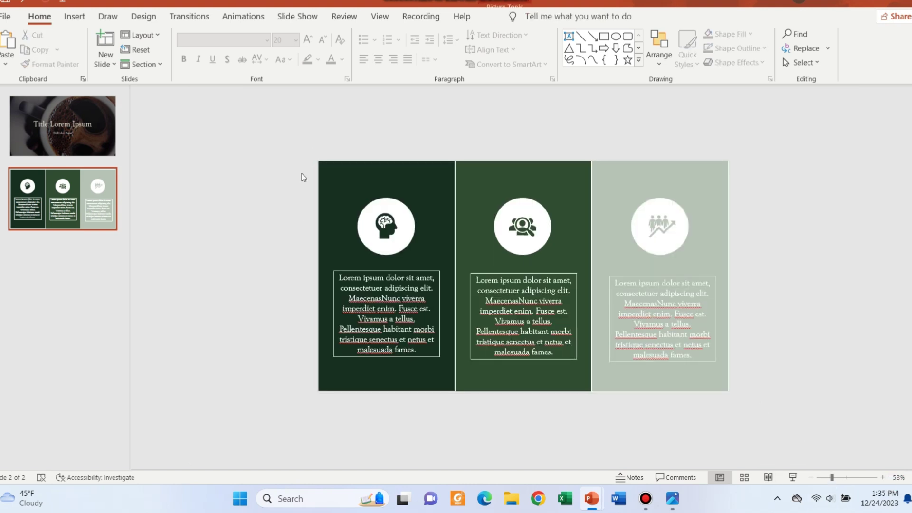
{"action": "left_click", "coordinate": [357, 179]}
{"action": "left_click_drag", "start_coordinate": [273, 118], "coordinate": [820, 454]}
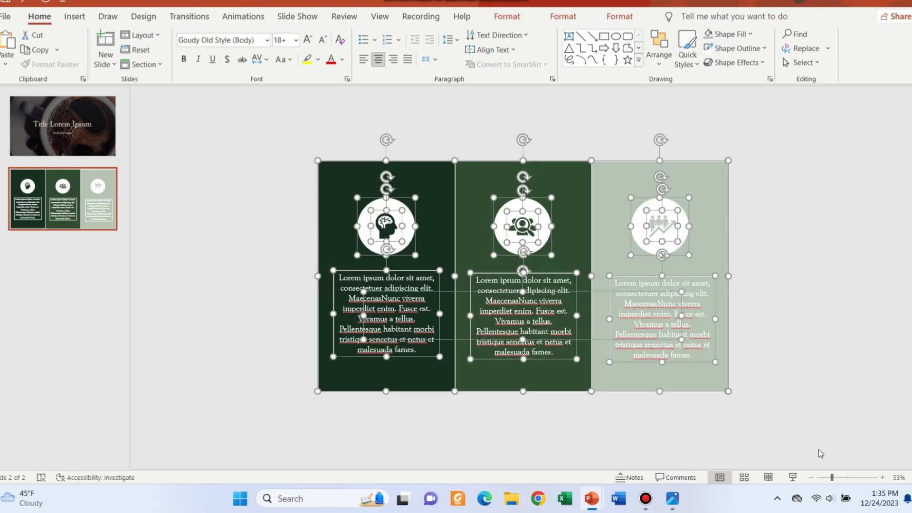
{"action": "left_click", "coordinate": [47, 140]}
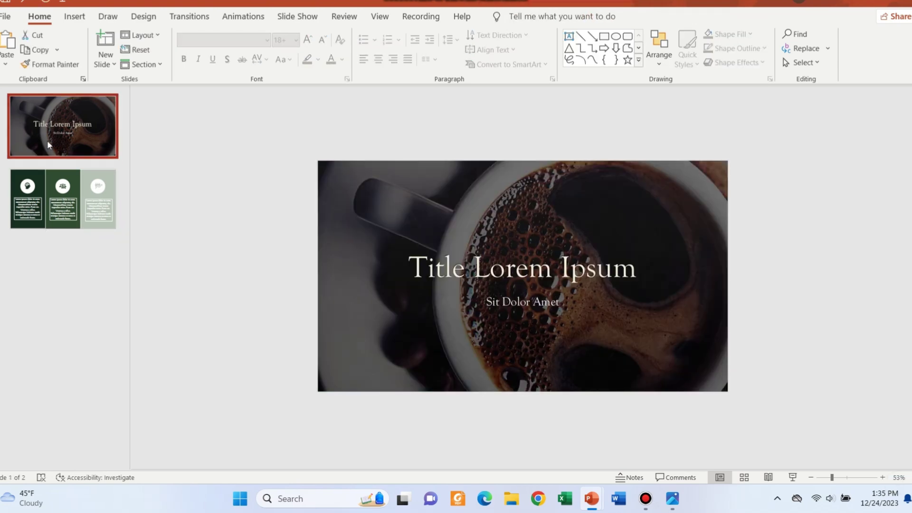
{"action": "key", "text": "ctrl+v"}
{"action": "scroll", "coordinate": [524, 278], "scroll_direction": "down", "scroll_amount": 3}
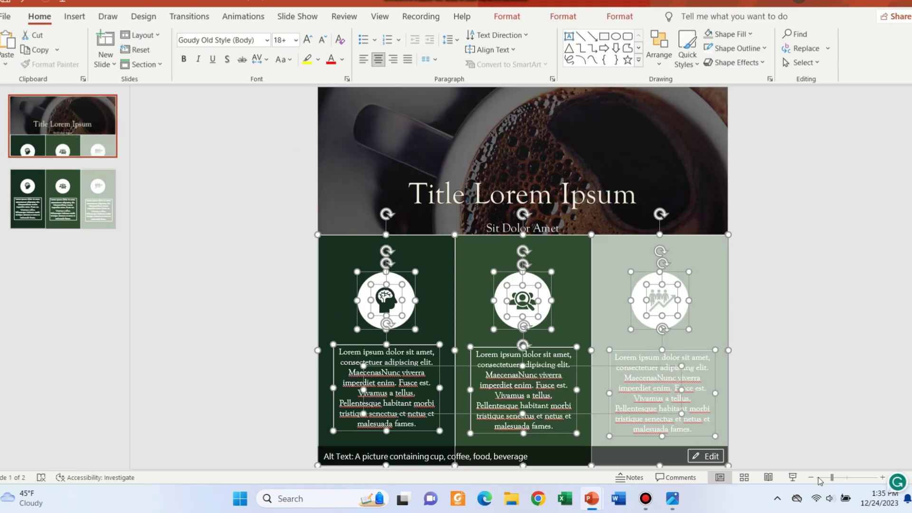
Zoom out around the title slide and select the middle panel and its icon circle for staging off-canvas.
{"action": "left_click_drag", "start_coordinate": [833, 478], "coordinate": [825, 478]}
{"action": "scroll", "coordinate": [691, 343], "scroll_direction": "down", "scroll_amount": 2}
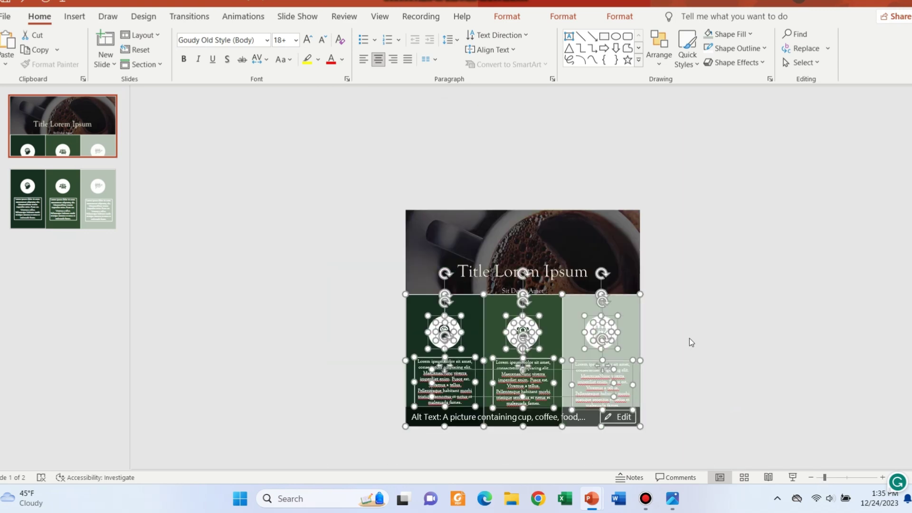
{"action": "left_click", "coordinate": [684, 314]}
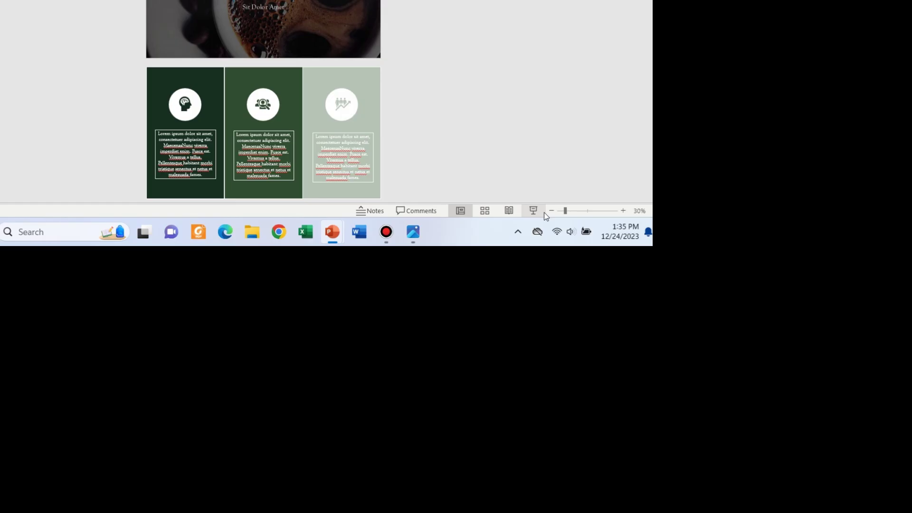
{"action": "left_click", "coordinate": [554, 211]}
{"action": "left_click", "coordinate": [625, 211]}
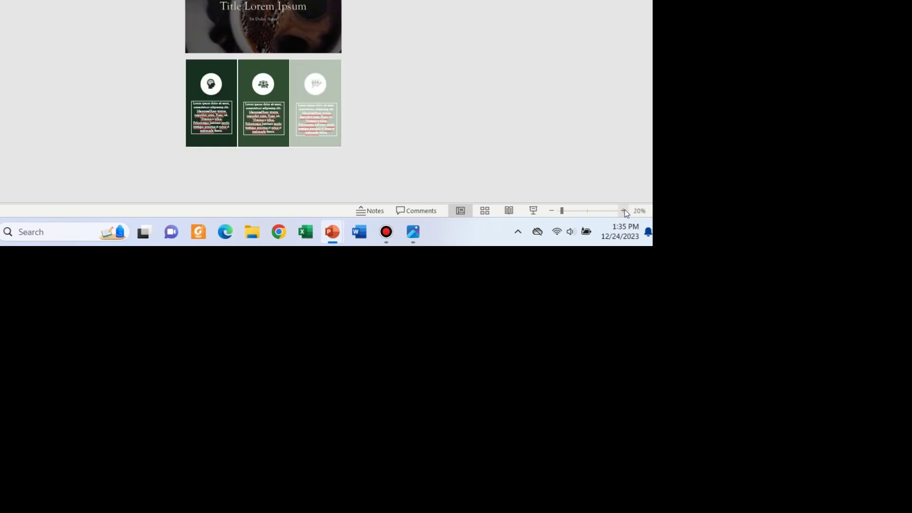
{"action": "left_click", "coordinate": [240, 60]}
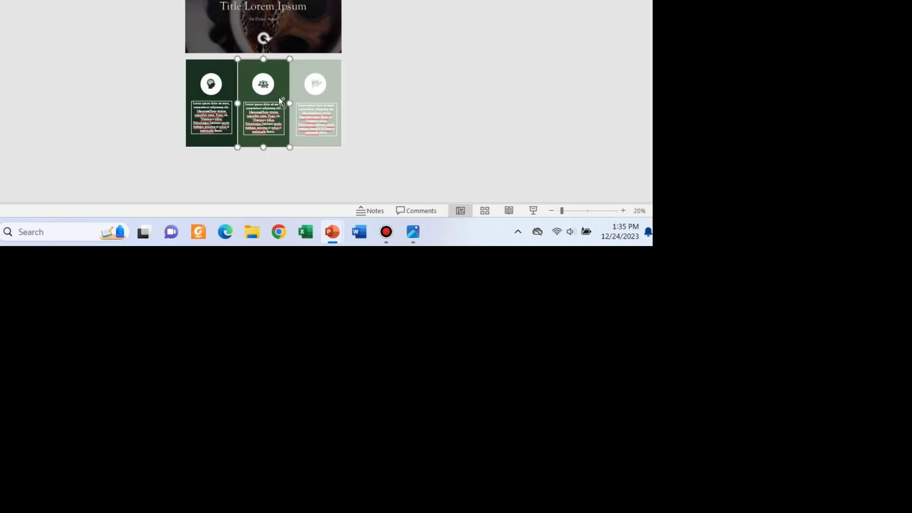
{"action": "left_click", "coordinate": [264, 87]}
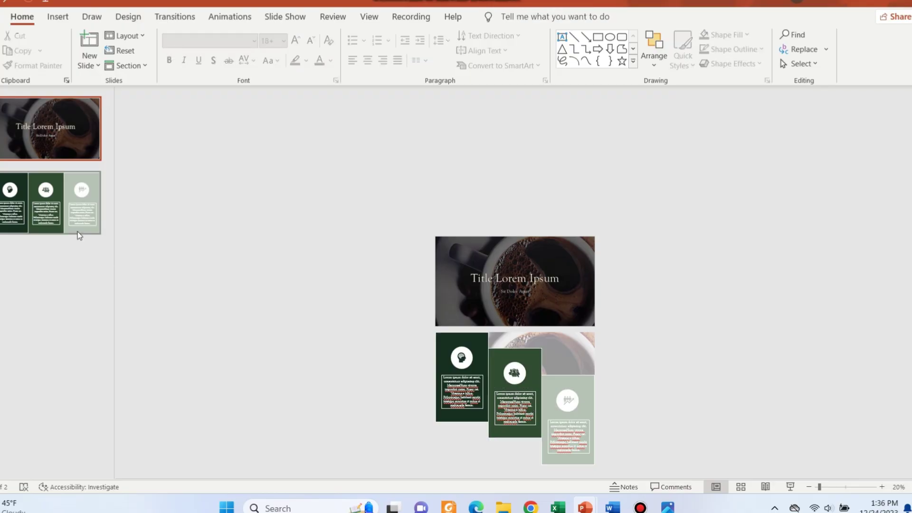
On slide 2 keep the Morph transition, set its Duration to 02.25 and return to the title slide.
{"action": "left_click", "coordinate": [78, 229]}
{"action": "left_click_drag", "start_coordinate": [820, 487], "coordinate": [855, 487]}
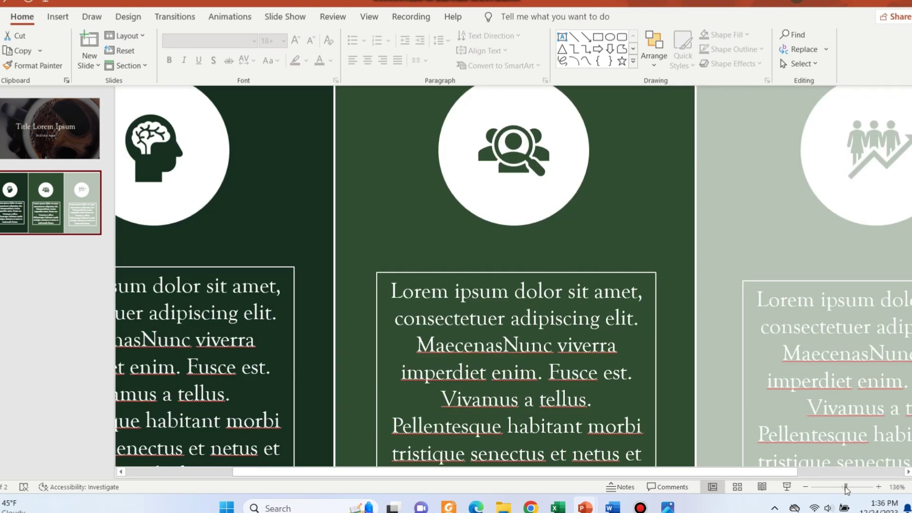
{"action": "left_click", "coordinate": [838, 491]}
{"action": "left_click", "coordinate": [175, 17]}
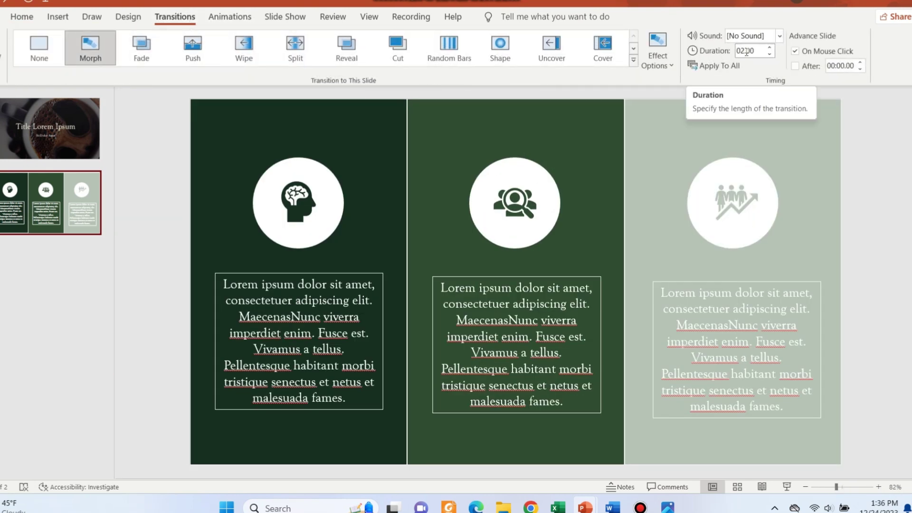
{"action": "double_click", "coordinate": [745, 51]}
{"action": "type", "text": "02.25"}
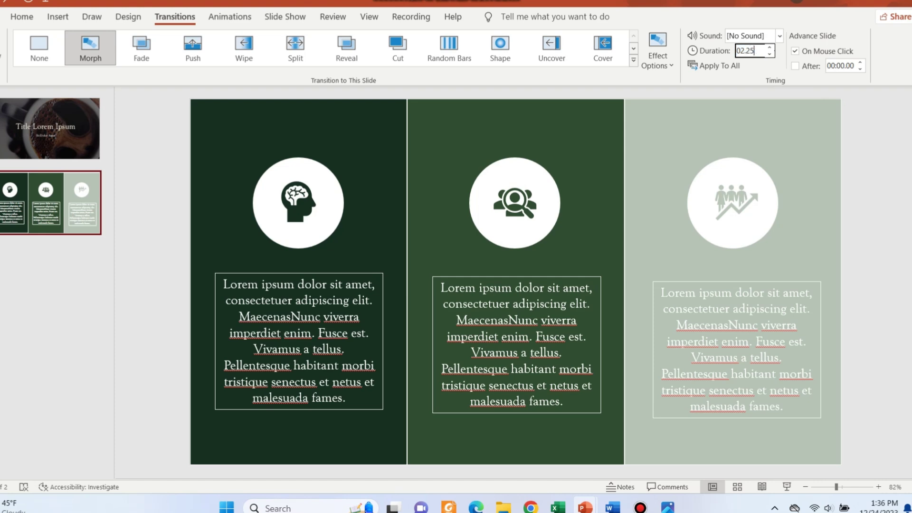
{"action": "key", "text": "Page_Up"}
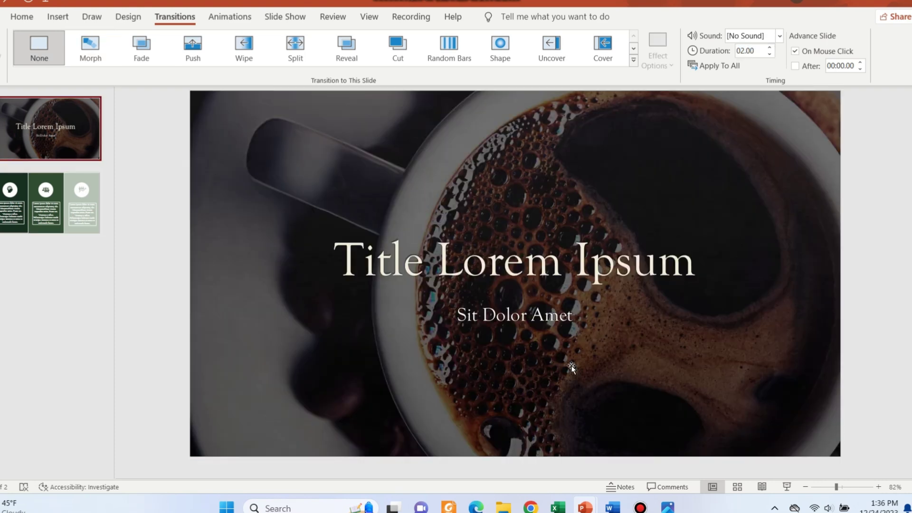